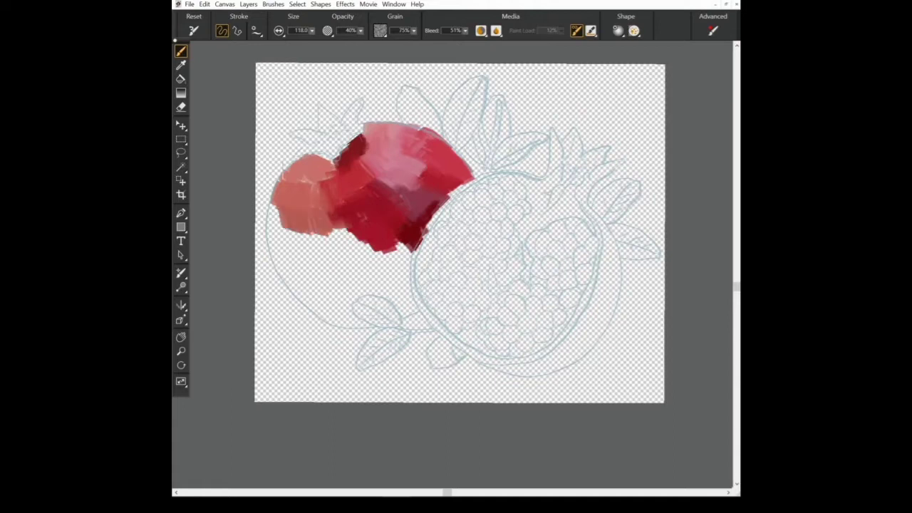
Paint the lower body of the whole pomegranate in layered reds, with pinker tones along the outer edge and dark maroon near the cut fruit
mouse_move(300, 228)
mouse_down()
mouse_move(324, 307)
mouse_move(342, 299)
mouse_up()
drag(332, 231, 370, 303)
drag(396, 231, 406, 271)
mouse_move(371, 242)
mouse_down()
mouse_move(349, 282)
mouse_move(403, 299)
mouse_up()
drag(403, 266, 412, 317)
drag(417, 285, 407, 324)
mouse_move(381, 276)
mouse_down()
mouse_move(308, 324)
mouse_move(374, 329)
mouse_up()
drag(304, 221, 304, 239)
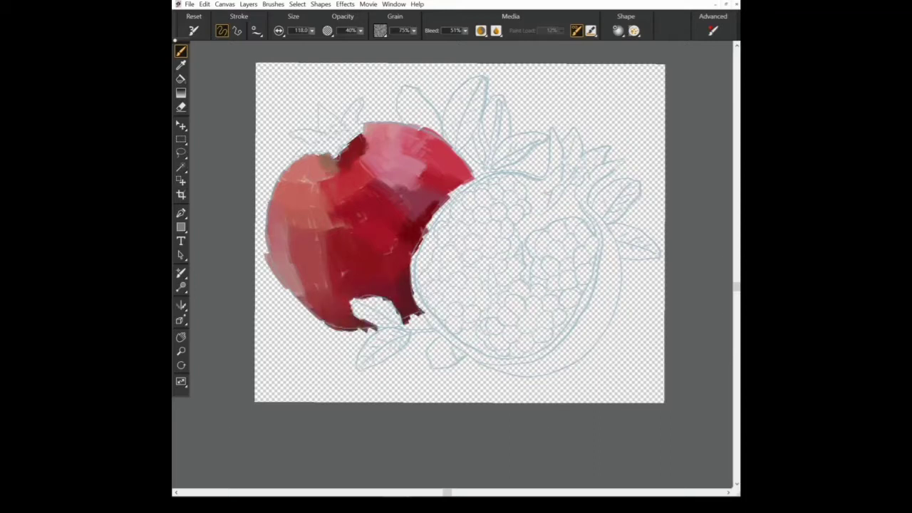
Paint the whole pomegranate's crown in orange-brown with a dark brown centre, blending its base into the fruit
drag(353, 139, 367, 161)
drag(294, 159, 321, 143)
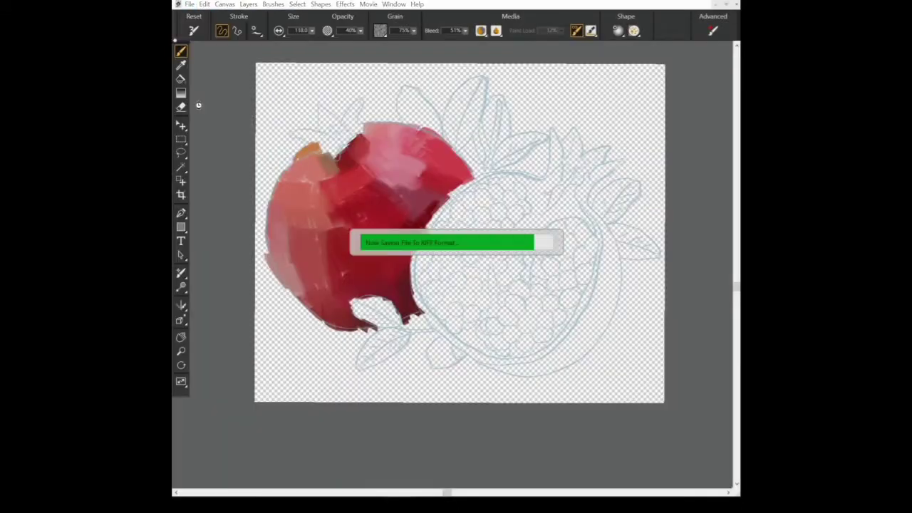
mouse_move(314, 150)
mouse_down()
mouse_move(302, 132)
mouse_move(314, 141)
mouse_move(319, 105)
mouse_move(360, 99)
mouse_move(365, 132)
mouse_up()
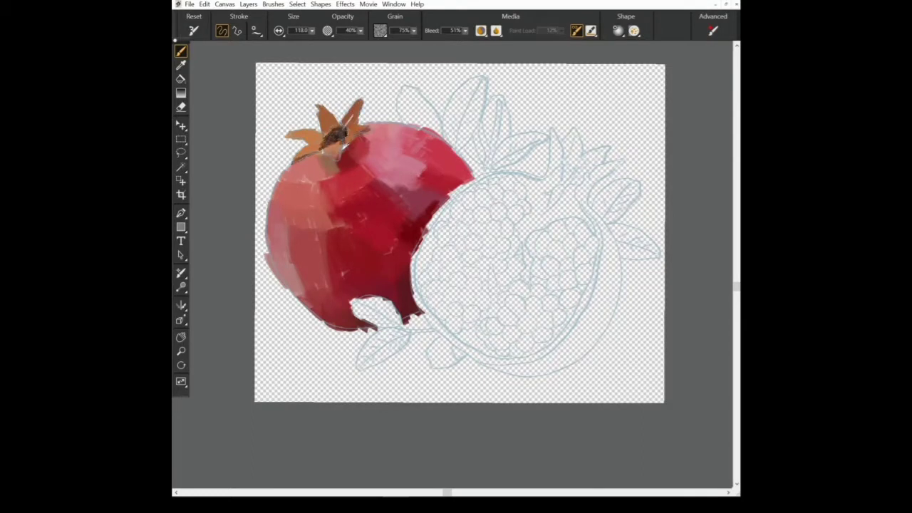
drag(350, 151, 341, 166)
Paint the two leaves below the whole pomegranate and the small leaf behind its upper edge in varied greens
mouse_move(368, 305)
mouse_down()
mouse_move(399, 323)
mouse_move(381, 324)
mouse_up()
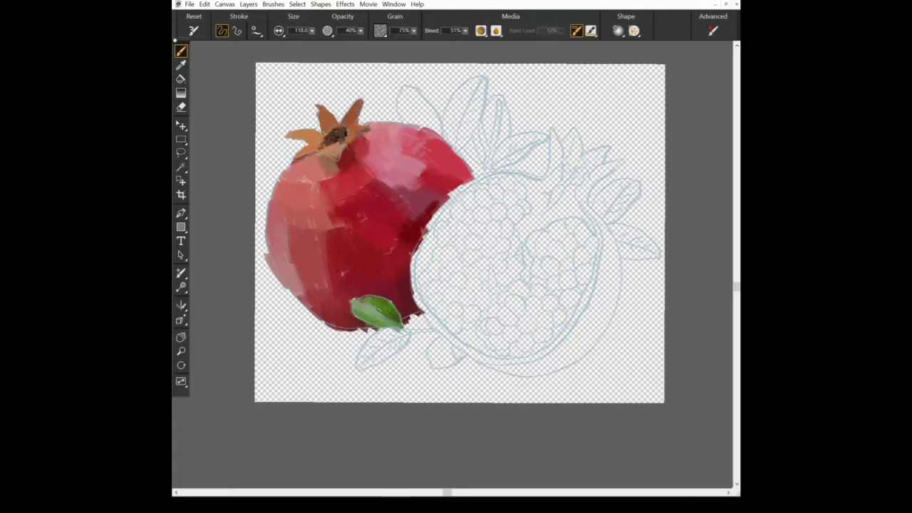
mouse_move(367, 342)
mouse_down()
mouse_move(378, 349)
mouse_move(391, 332)
mouse_move(404, 349)
mouse_move(378, 360)
mouse_up()
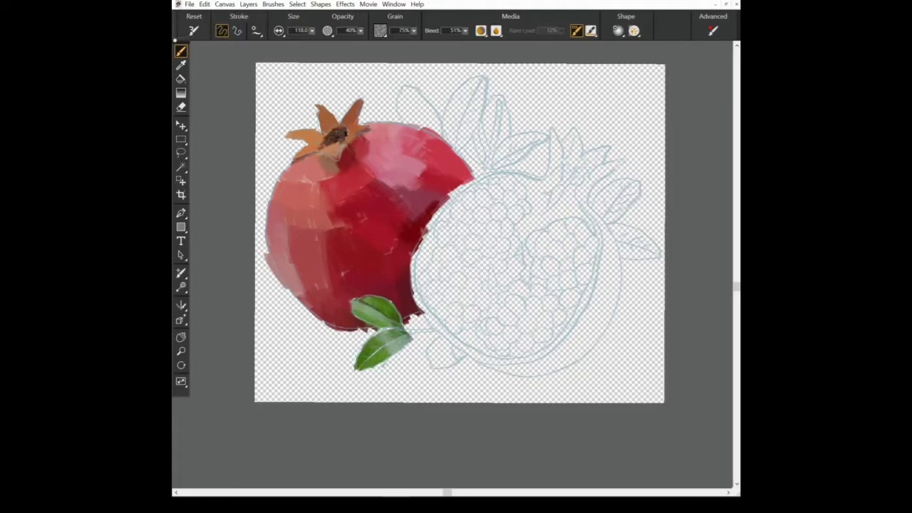
mouse_move(409, 91)
mouse_down()
mouse_move(442, 133)
mouse_move(410, 117)
mouse_up()
key(ctrl+z)
key(ctrl+z)
key(ctrl+z)
Paint the tall leaf above the gap between the fruits in blue-green and dark green with a light midrib
drag(449, 146, 460, 104)
drag(460, 107, 480, 77)
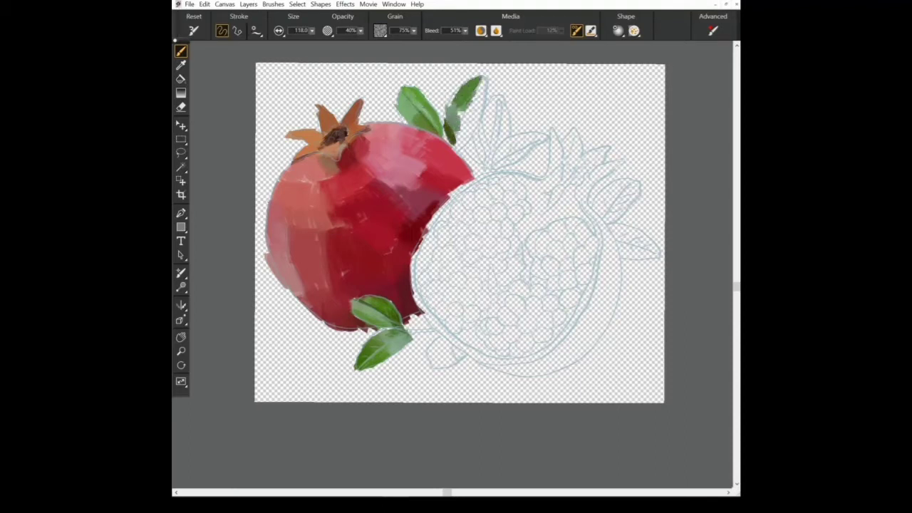
mouse_move(459, 151)
mouse_down()
mouse_move(456, 120)
mouse_move(480, 77)
mouse_up()
key(ctrl+equal)
drag(465, 135, 475, 108)
mouse_move(449, 158)
mouse_down()
mouse_move(465, 128)
mouse_move(472, 64)
mouse_up()
drag(455, 124, 461, 99)
Paint the remaining leaves above the cut pomegranate in bright yellow-green and olive tones
mouse_move(463, 129)
mouse_down()
mouse_move(482, 168)
mouse_move(499, 90)
mouse_move(508, 140)
mouse_up()
mouse_move(511, 86)
mouse_down()
mouse_move(517, 147)
mouse_move(563, 131)
mouse_up()
key(ctrl+z)
key(ctrl+z)
mouse_move(511, 152)
mouse_down()
mouse_move(567, 134)
mouse_move(499, 172)
mouse_move(570, 134)
mouse_move(516, 170)
mouse_move(553, 147)
mouse_move(543, 135)
mouse_move(579, 183)
mouse_up()
Block in the cut pomegranate's crown petals with dark red and tan, undoing the stray strokes
key(alt)
alt+click(378, 242)
drag(579, 142, 582, 206)
mouse_move(580, 165)
mouse_down()
mouse_move(575, 123)
mouse_move(589, 178)
mouse_up()
mouse_move(594, 127)
mouse_down()
mouse_move(597, 172)
mouse_move(643, 156)
mouse_move(613, 211)
mouse_move(618, 204)
mouse_up()
drag(641, 330, 629, 378)
key(ctrl+z)
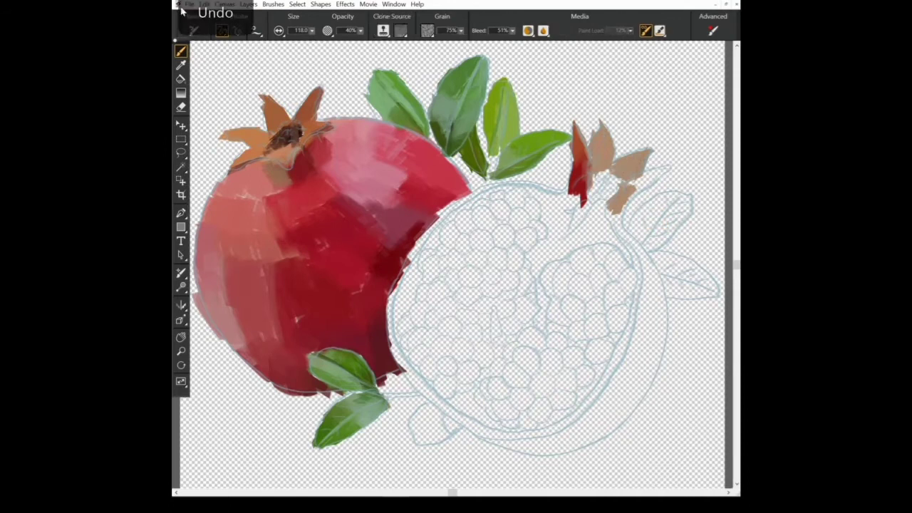
key(b)
key(b)
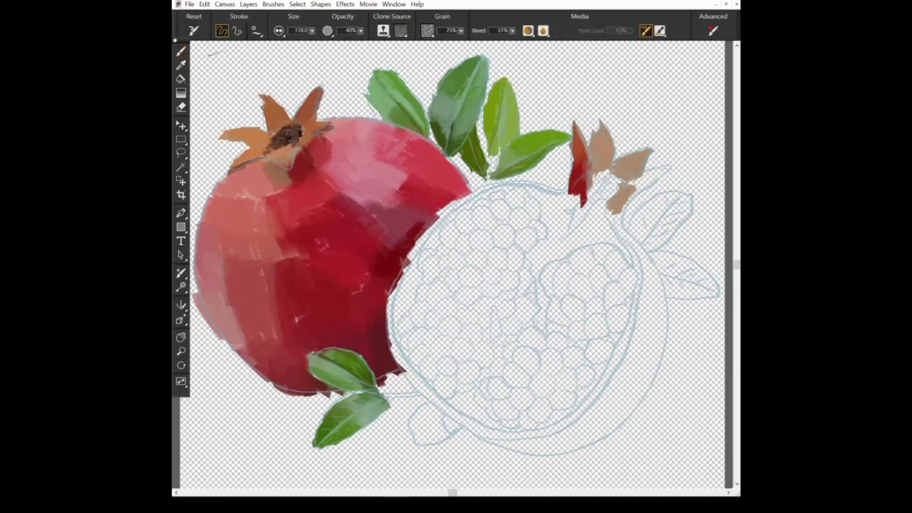
Paint the cut pomegranate's red rind, pink inner rim and cream membrane, finish its crown, and save the file
mouse_move(602, 139)
mouse_down()
mouse_move(597, 172)
mouse_move(637, 174)
mouse_move(608, 211)
mouse_move(638, 321)
mouse_move(635, 350)
mouse_move(620, 367)
mouse_up()
key(ctrl+0)
key(ctrl+z)
mouse_move(645, 335)
mouse_down()
mouse_move(563, 416)
mouse_move(489, 416)
mouse_move(456, 388)
mouse_move(411, 333)
mouse_move(404, 307)
mouse_move(427, 239)
mouse_move(485, 193)
mouse_move(556, 190)
mouse_move(609, 228)
mouse_move(556, 253)
mouse_move(544, 329)
mouse_up()
key(ctrl+plus)
key(ctrl+s)
mouse_move(563, 221)
mouse_down()
mouse_move(542, 196)
mouse_move(574, 200)
mouse_move(599, 187)
mouse_move(591, 178)
mouse_move(611, 191)
mouse_move(614, 152)
mouse_up()
mouse_move(591, 198)
mouse_down()
mouse_move(636, 265)
mouse_move(641, 301)
mouse_move(628, 351)
mouse_move(581, 410)
mouse_move(549, 428)
mouse_move(513, 431)
mouse_up()
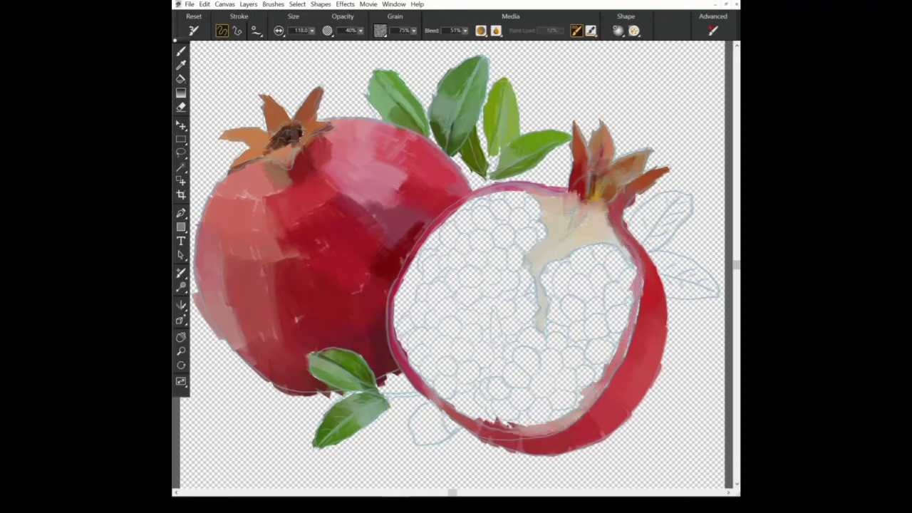
Paint the pith along the inside of the cut pomegranate's rim in cream and pinkish beige
drag(613, 331, 554, 417)
alt+click(645, 299)
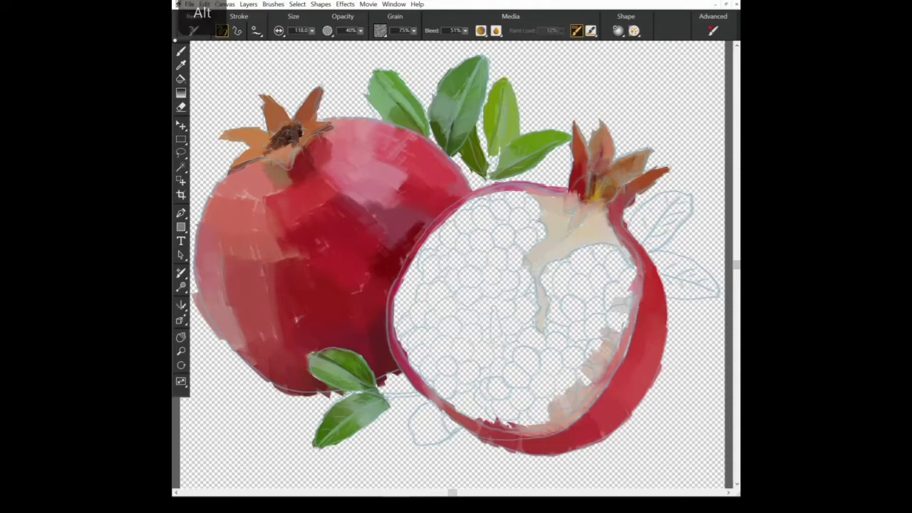
drag(606, 388, 589, 409)
mouse_move(502, 425)
mouse_down()
mouse_move(462, 390)
mouse_move(448, 399)
mouse_up()
drag(424, 275, 403, 338)
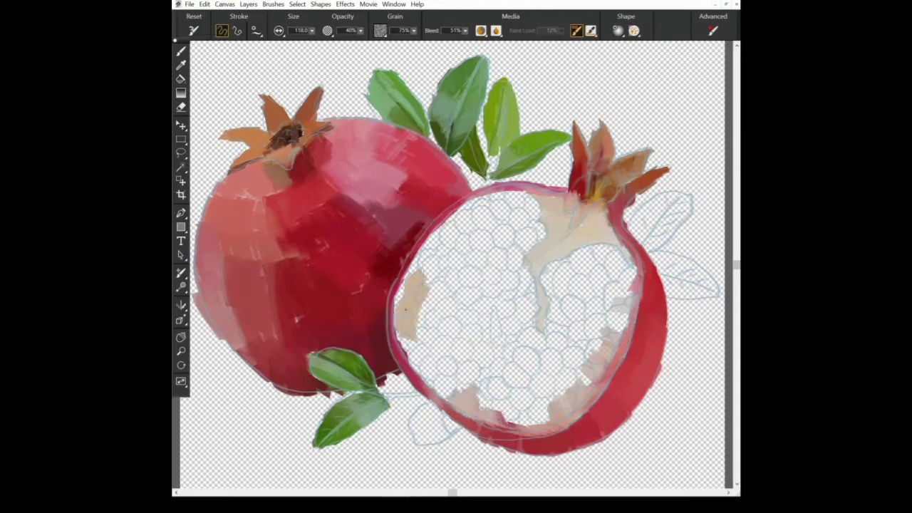
drag(427, 253, 399, 313)
drag(451, 227, 423, 265)
drag(466, 211, 421, 272)
mouse_move(515, 187)
mouse_down()
mouse_move(456, 225)
mouse_move(485, 204)
mouse_up()
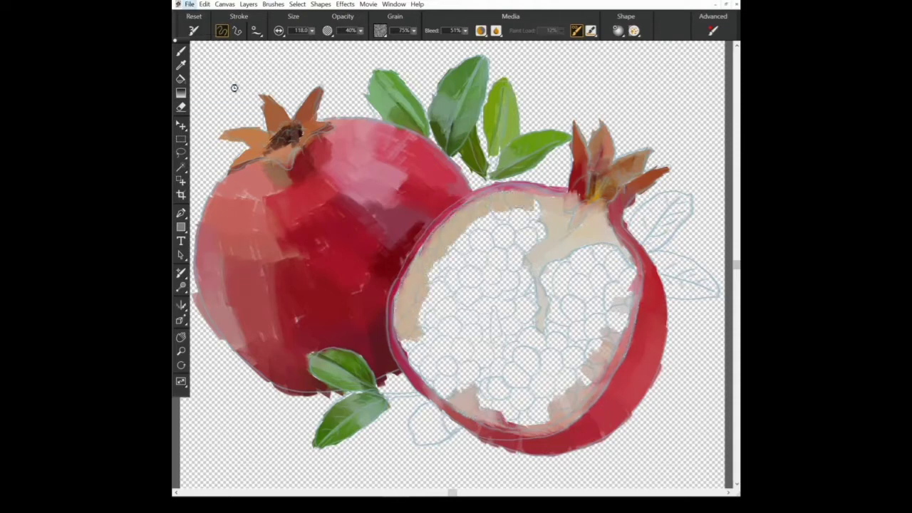
Paint the two leaves beside the cut pomegranate's crown in greens with light veins
drag(654, 218, 633, 241)
mouse_move(679, 194)
mouse_down()
mouse_move(636, 229)
mouse_move(635, 214)
mouse_move(628, 231)
mouse_up()
key(ctrl+z)
mouse_move(688, 212)
mouse_down()
mouse_move(642, 248)
mouse_move(657, 224)
mouse_up()
drag(675, 258, 650, 270)
mouse_move(720, 291)
mouse_down()
mouse_move(670, 258)
mouse_move(662, 270)
mouse_move(676, 273)
mouse_move(656, 268)
mouse_up()
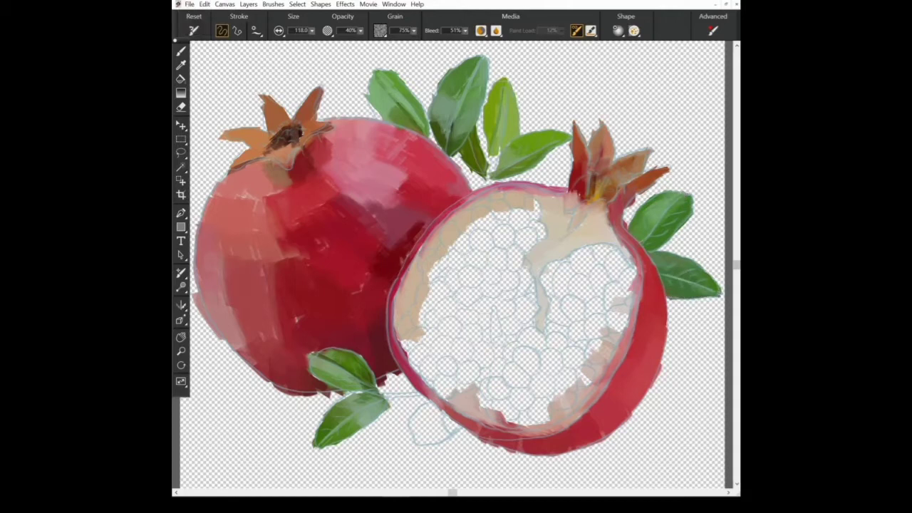
Paint the small leaf beneath the cut pomegranate in dark green with a brownish end
key(ctrl+z)
drag(439, 405, 407, 428)
mouse_move(460, 417)
mouse_down()
mouse_move(412, 448)
mouse_move(416, 439)
mouse_up()
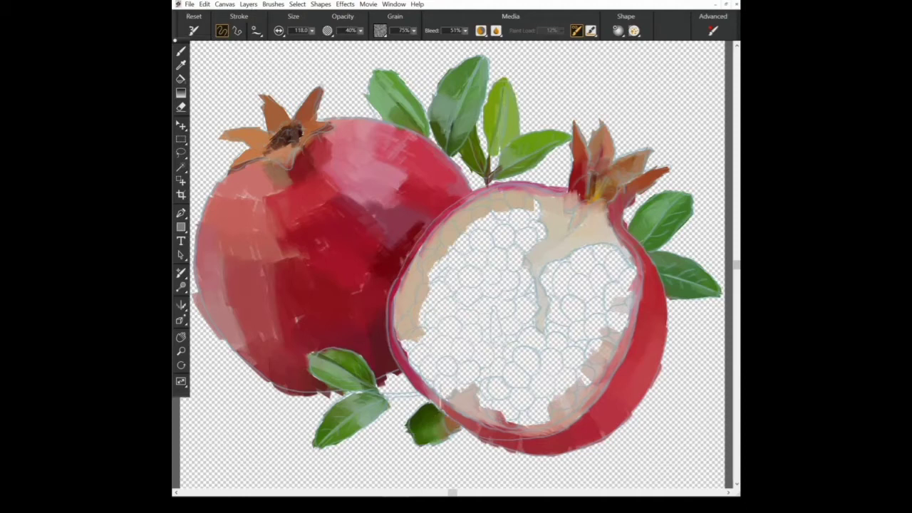
Fill the seed clusters inside the cut pomegranate with solid red, undo the last strokes, and save the file
mouse_move(499, 265)
mouse_down()
mouse_move(531, 213)
mouse_move(492, 232)
mouse_up()
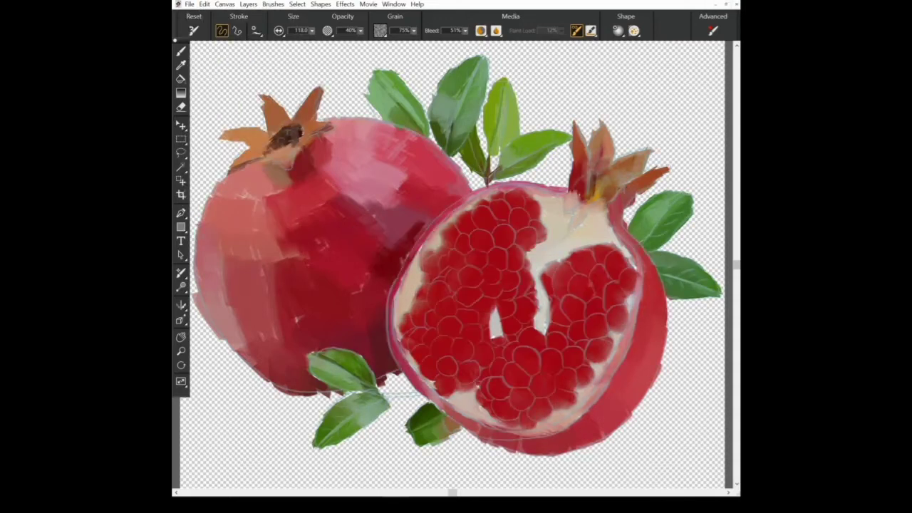
key(ctrl+z)
key(ctrl+z)
key(ctrl+s)
Dab pale pink highlights on the uppermost seeds of the cut pomegranate with a size 49 brush
scroll(541, 235, up, 2)
key(bracketleft)
click(495, 149)
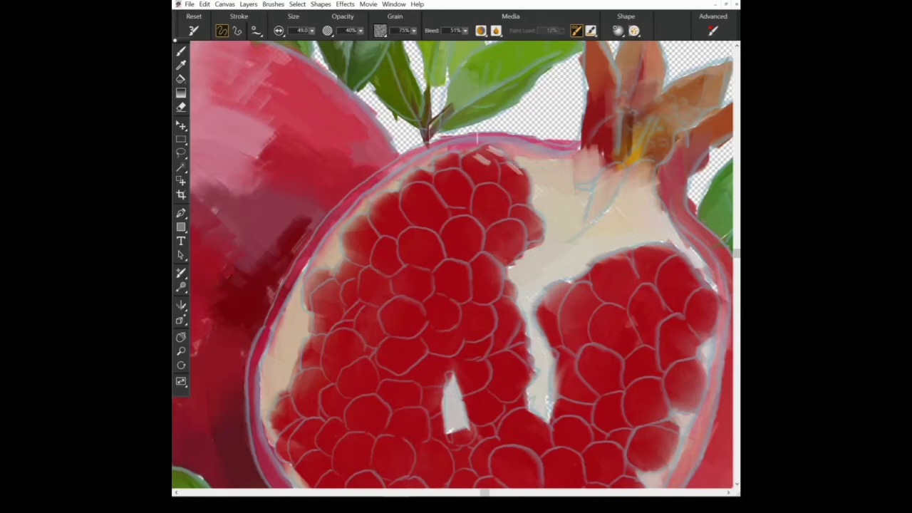
click(515, 168)
click(494, 197)
click(527, 217)
click(446, 164)
click(460, 191)
click(426, 203)
click(416, 189)
click(468, 245)
click(506, 238)
click(480, 199)
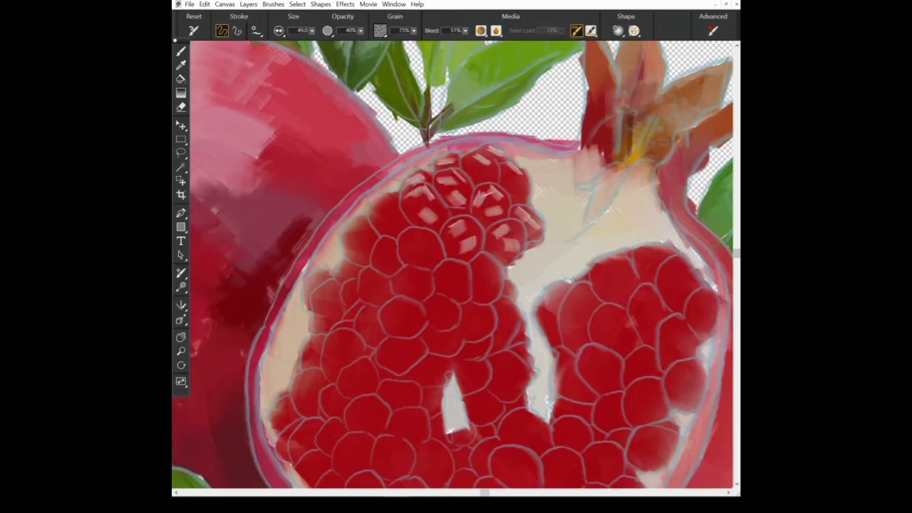
click(513, 185)
click(471, 164)
click(382, 207)
click(395, 227)
click(414, 237)
click(429, 248)
key(ctrl+minus)
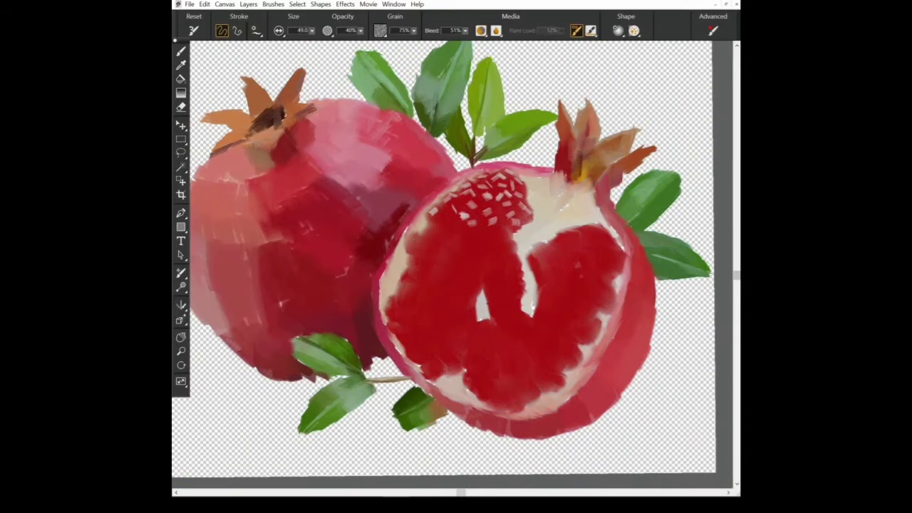
key(ctrl+0)
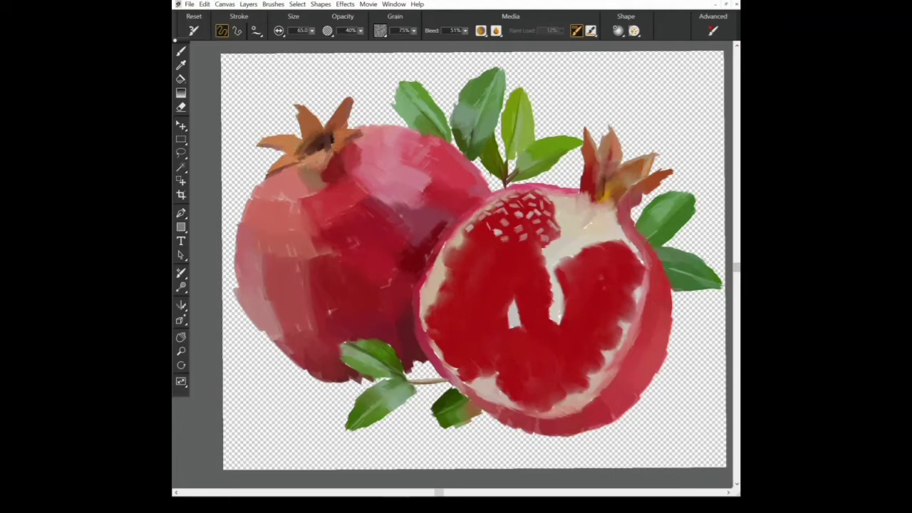
Shade the edges of the uppermost seeds in dark red with brush size 58 and bleed 29%
scroll(200, 108, down, 1)
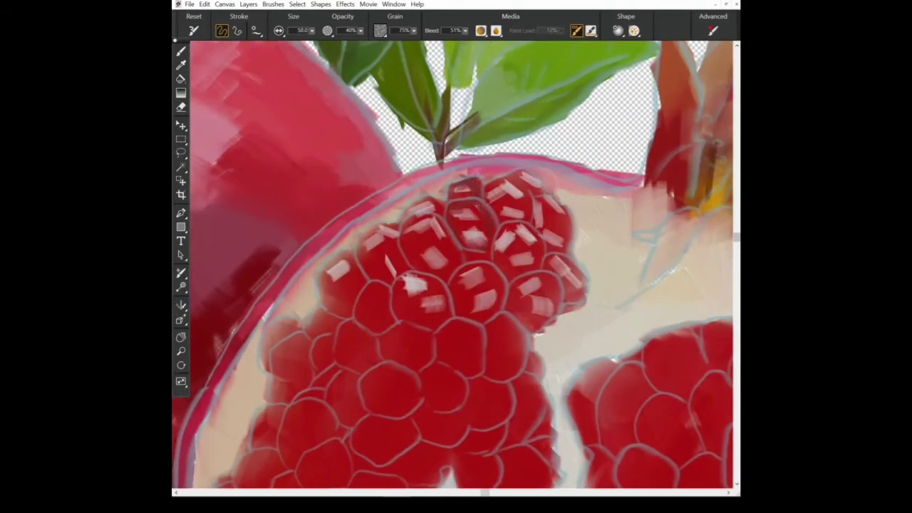
key(ctrl+z)
drag(526, 193, 531, 169)
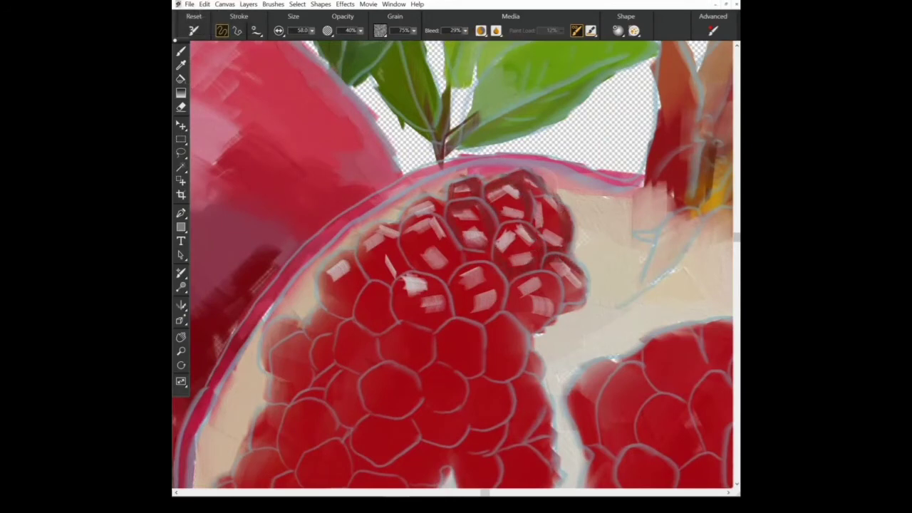
drag(493, 239, 493, 213)
mouse_move(431, 218)
mouse_down()
mouse_move(400, 218)
mouse_move(356, 239)
mouse_move(329, 280)
mouse_move(319, 325)
mouse_move(337, 332)
mouse_up()
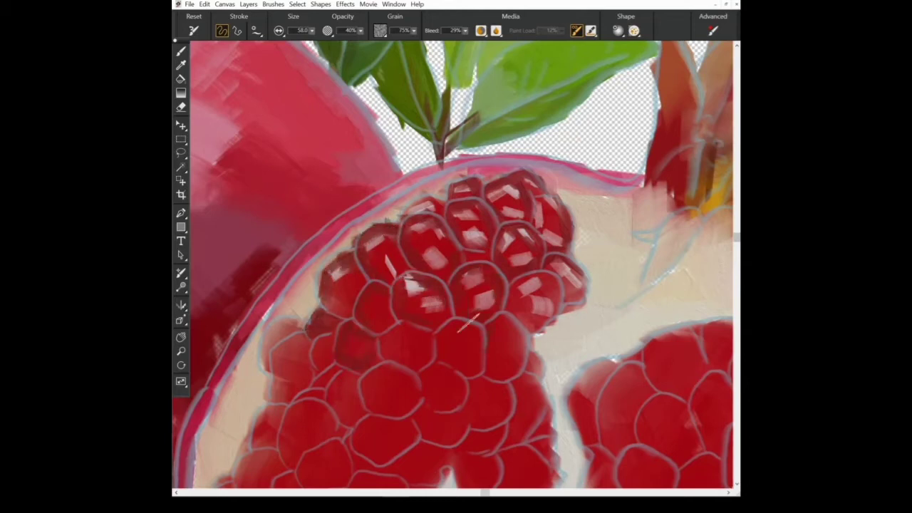
key(ctrl+minus)
key(ctrl+minus)
key(ctrl+plus)
key(ctrl+plus)
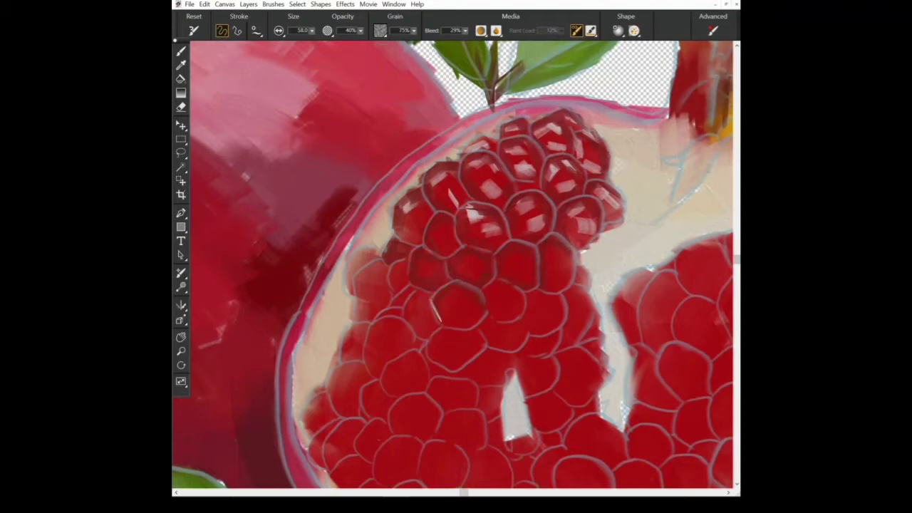
Extend the dark red shading to the seeds along the pith's outer edge and in the middle of the larger cluster
key(ctrl+minus)
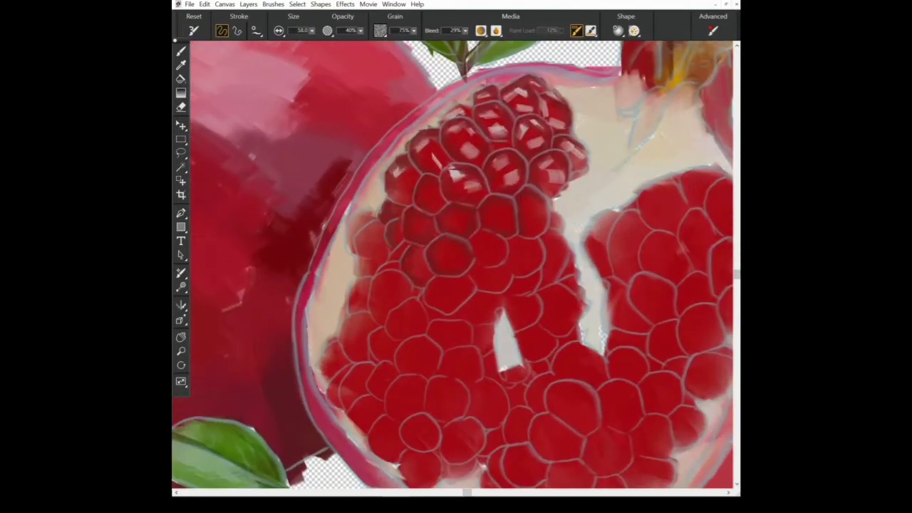
mouse_move(362, 248)
mouse_down()
mouse_move(356, 214)
mouse_move(367, 212)
mouse_up()
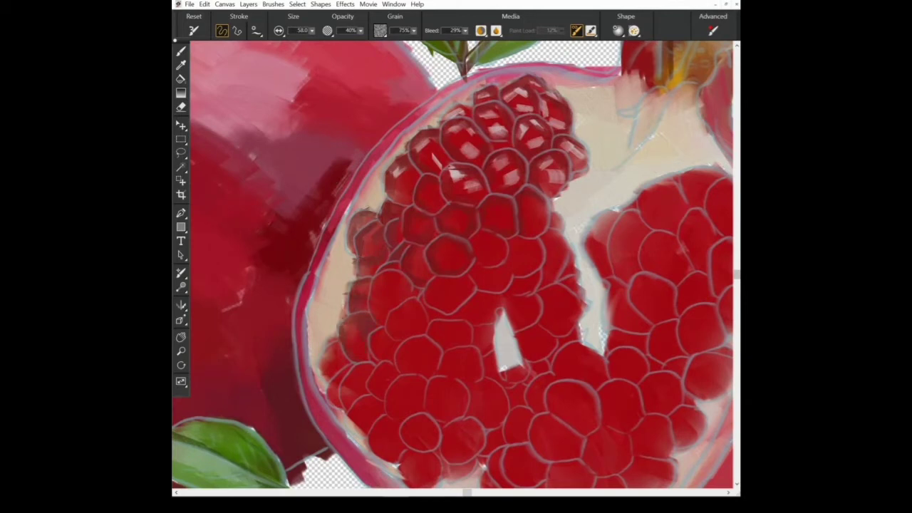
drag(351, 348, 325, 372)
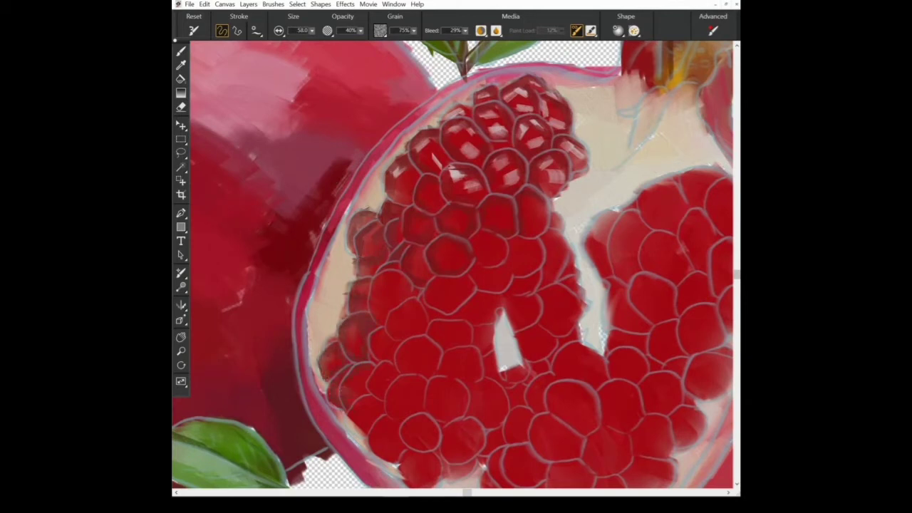
drag(362, 439, 347, 417)
scroll(401, 410, down, 3)
drag(533, 165, 553, 155)
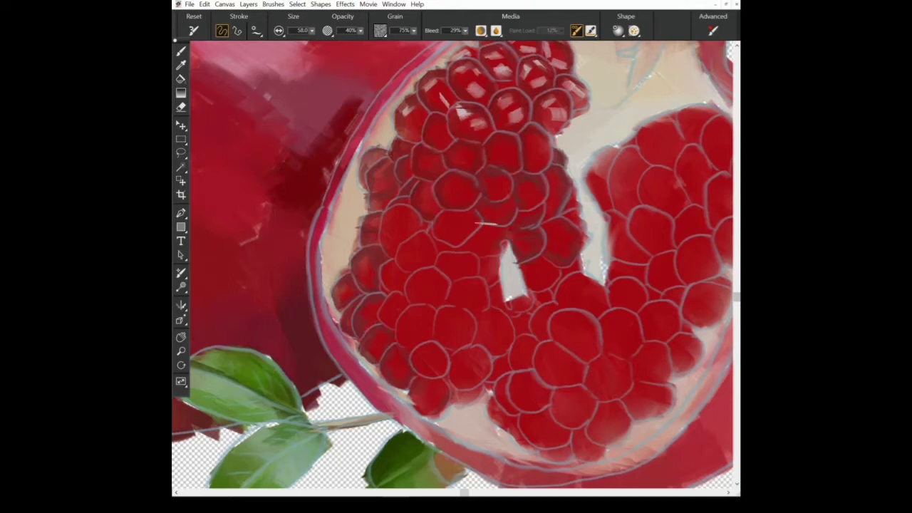
Shade the seeds around the small cream gap in deep red, separating them from one another
scroll(512, 255, up, 1)
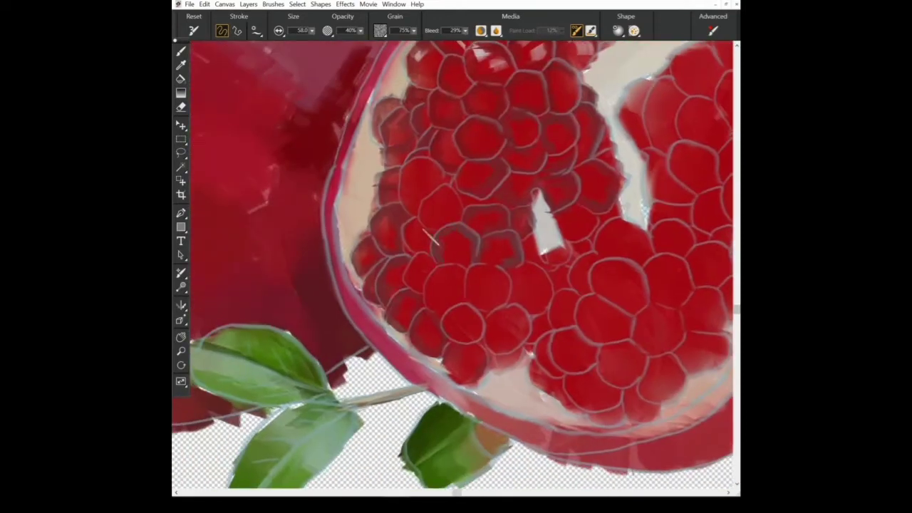
mouse_move(456, 192)
mouse_down()
mouse_move(424, 214)
mouse_move(410, 164)
mouse_up()
mouse_move(399, 214)
mouse_down()
mouse_move(417, 118)
mouse_move(385, 139)
mouse_up()
drag(388, 103, 384, 139)
mouse_move(513, 239)
mouse_down()
mouse_move(506, 260)
mouse_move(533, 258)
mouse_move(588, 213)
mouse_move(563, 263)
mouse_move(581, 249)
mouse_up()
mouse_move(613, 203)
mouse_down()
mouse_move(603, 249)
mouse_move(645, 235)
mouse_up()
mouse_move(598, 255)
mouse_down()
mouse_move(635, 254)
mouse_move(599, 267)
mouse_up()
key(ctrl+minus)
drag(527, 246, 553, 256)
mouse_move(534, 274)
mouse_down()
mouse_move(574, 282)
mouse_move(570, 306)
mouse_up()
key(ctrl+plus)
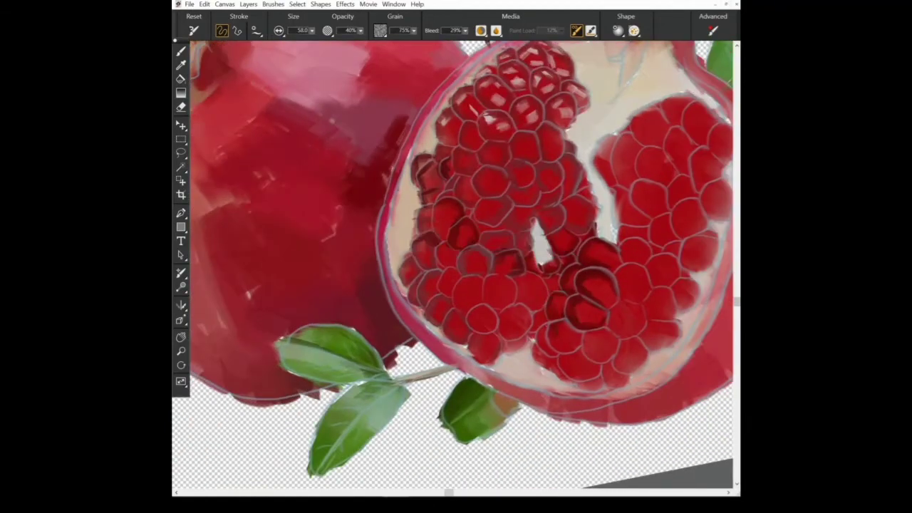
Shade the lower seeds of the larger cluster in dark red down to the pith, undoing a misplaced stroke
drag(535, 334, 553, 354)
mouse_move(504, 310)
mouse_down()
mouse_move(529, 339)
mouse_move(471, 357)
mouse_up()
drag(453, 324, 492, 336)
mouse_move(510, 275)
mouse_down()
mouse_move(541, 280)
mouse_move(542, 311)
mouse_move(463, 308)
mouse_up()
drag(442, 285, 431, 298)
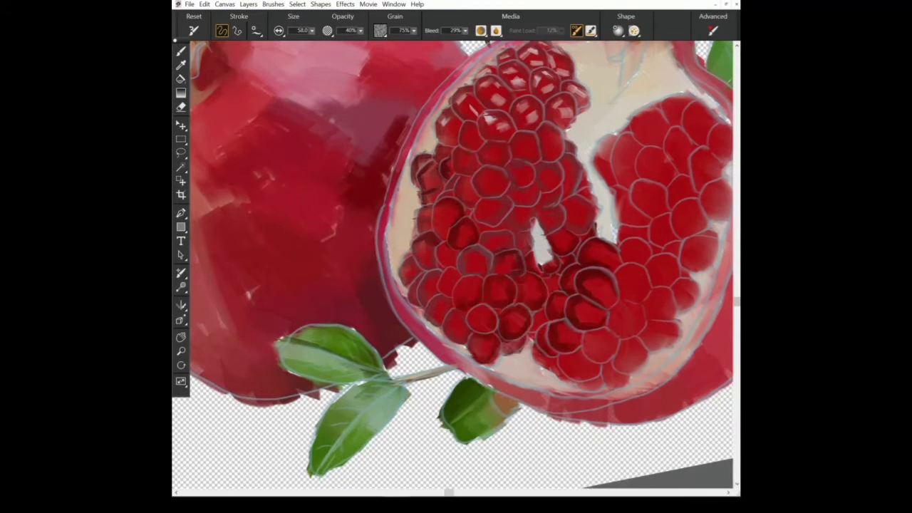
mouse_move(533, 349)
mouse_down()
mouse_move(574, 385)
mouse_move(599, 378)
mouse_move(617, 343)
mouse_move(613, 360)
mouse_move(645, 340)
mouse_move(606, 381)
mouse_move(579, 391)
mouse_up()
key(ctrl+z)
drag(549, 365, 562, 377)
Shade the seeds of the smaller cluster, beyond the cream membrane, with dark red edges
drag(638, 301, 607, 335)
drag(649, 265, 618, 278)
drag(647, 295, 631, 306)
mouse_move(645, 236)
mouse_down()
mouse_move(613, 192)
mouse_move(624, 189)
mouse_move(634, 150)
mouse_move(611, 159)
mouse_move(601, 141)
mouse_move(663, 101)
mouse_move(712, 139)
mouse_move(677, 178)
mouse_up()
key(alt+f)
key(Escape)
mouse_move(671, 281)
mouse_down()
mouse_move(580, 281)
mouse_move(606, 322)
mouse_move(535, 360)
mouse_up()
drag(579, 313, 549, 329)
drag(574, 299, 541, 322)
drag(613, 242, 589, 251)
mouse_move(610, 216)
mouse_down()
mouse_move(581, 227)
mouse_move(578, 246)
mouse_up()
Deepen the dark red shading on the larger cluster's outer-edge seeds and on the seeds just above the small cream gap
drag(335, 231, 324, 271)
drag(335, 175, 342, 206)
drag(314, 253, 305, 285)
drag(385, 239, 353, 253)
mouse_move(407, 84)
mouse_down()
mouse_move(432, 107)
mouse_move(476, 112)
mouse_up()
drag(367, 77, 352, 109)
drag(390, 66, 362, 91)
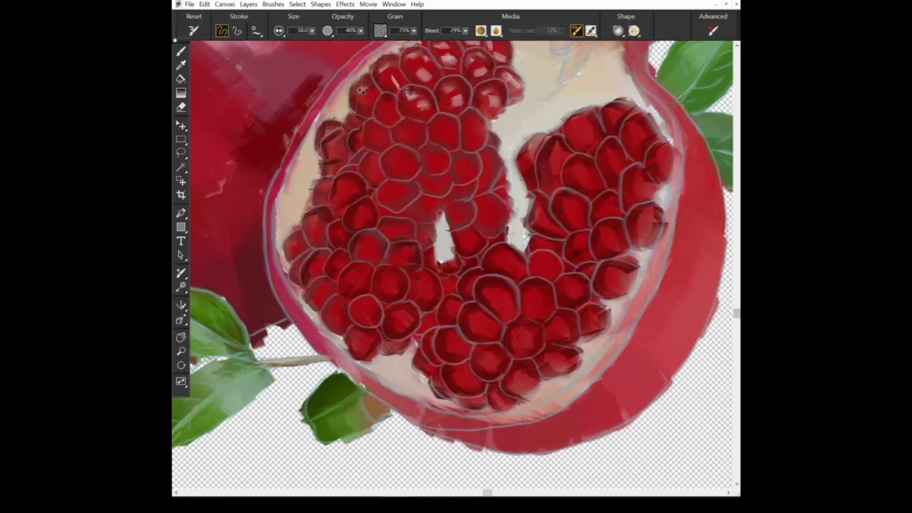
drag(335, 151, 320, 192)
mouse_move(442, 204)
mouse_down()
mouse_move(410, 235)
mouse_move(499, 224)
mouse_up()
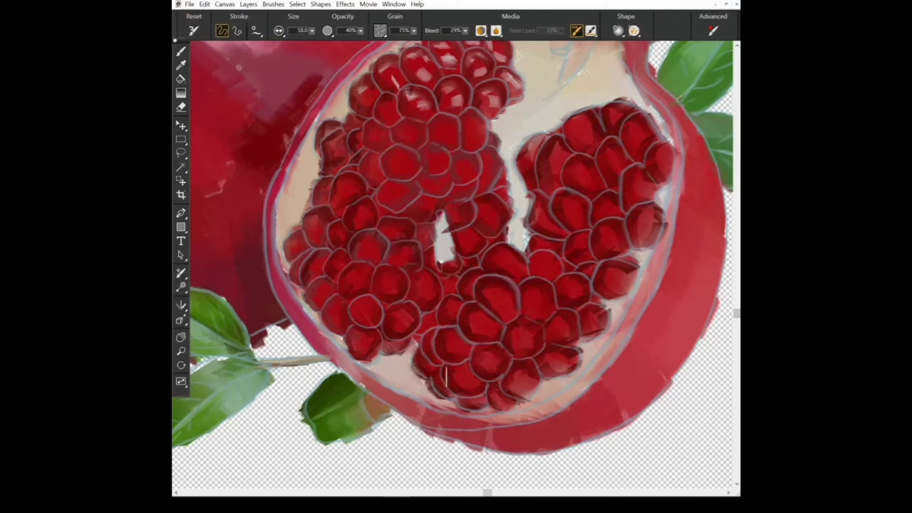
Strengthen the pale pink highlights on the uppermost seeds with a size 38 brush
scroll(446, 378, down, 1)
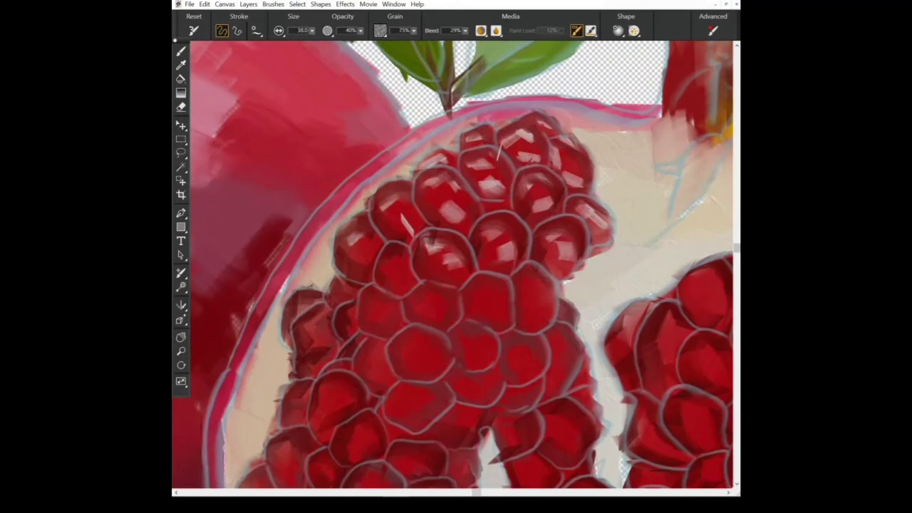
drag(498, 149, 492, 191)
drag(556, 143, 571, 153)
mouse_move(374, 192)
mouse_down()
mouse_move(393, 214)
mouse_move(382, 254)
mouse_move(437, 224)
mouse_move(501, 235)
mouse_up()
drag(524, 177, 539, 192)
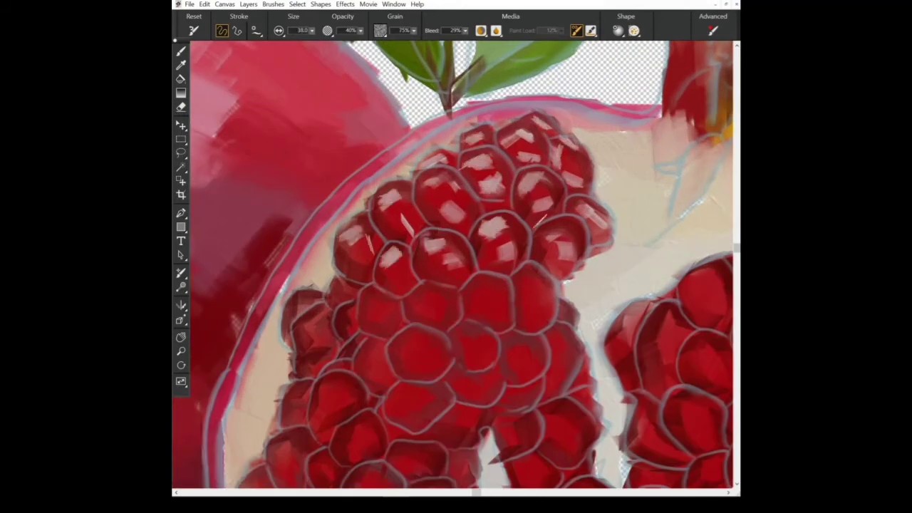
Add pale pink highlights to the next row of seeds down and to the adjoining seeds at the cluster's outer edge
drag(548, 225, 567, 245)
drag(472, 280, 492, 300)
drag(522, 274, 534, 285)
mouse_move(494, 298)
mouse_down()
mouse_move(503, 308)
mouse_move(549, 308)
mouse_up()
drag(448, 288, 403, 315)
mouse_move(383, 295)
mouse_down()
mouse_move(365, 311)
mouse_move(370, 326)
mouse_up()
drag(348, 293, 291, 313)
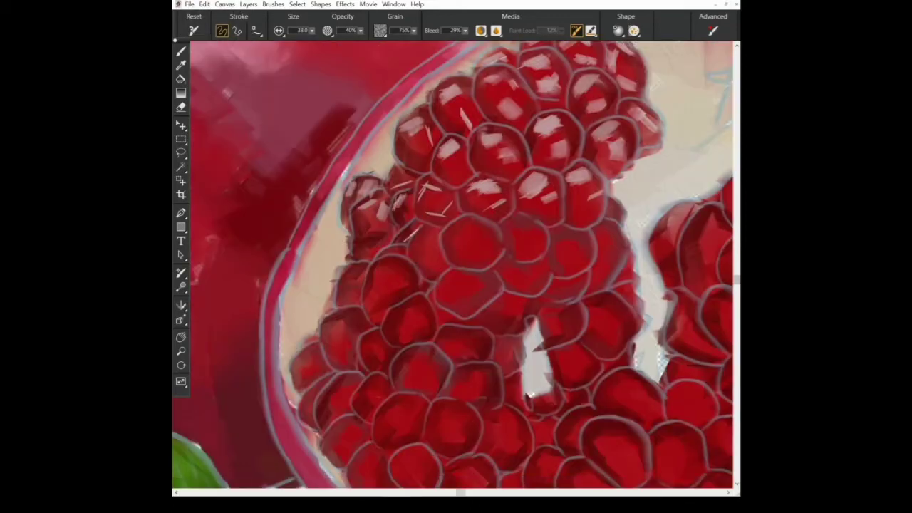
Add pale pink highlights to the larger cluster's seeds along the outer rind, below the small projecting seeds
drag(391, 274, 379, 292)
drag(357, 272, 341, 304)
mouse_move(338, 329)
mouse_down()
mouse_move(327, 350)
mouse_move(365, 360)
mouse_up()
drag(330, 392, 317, 419)
drag(319, 378, 307, 421)
drag(308, 360, 295, 381)
Add pale pink highlights to the seeds across the middle of the larger cluster, above the small cream gap
drag(607, 227, 600, 251)
drag(610, 207, 608, 275)
mouse_move(575, 239)
mouse_down()
mouse_move(565, 261)
mouse_move(549, 251)
mouse_up()
key(ctrl+z)
mouse_move(523, 222)
mouse_down()
mouse_move(511, 235)
mouse_move(526, 248)
mouse_up()
drag(476, 226, 456, 237)
drag(466, 273, 444, 287)
drag(482, 288, 462, 298)
Add pale pink highlights to the seeds between the outer rind and the small cream gap, and to those bordering the gap
drag(400, 323, 391, 340)
drag(428, 325, 400, 388)
drag(437, 378, 429, 395)
drag(454, 328, 438, 349)
drag(480, 338, 471, 362)
drag(465, 382, 448, 399)
mouse_move(519, 366)
mouse_down()
mouse_move(501, 373)
mouse_move(495, 363)
mouse_up()
drag(505, 308, 493, 325)
drag(571, 307, 545, 313)
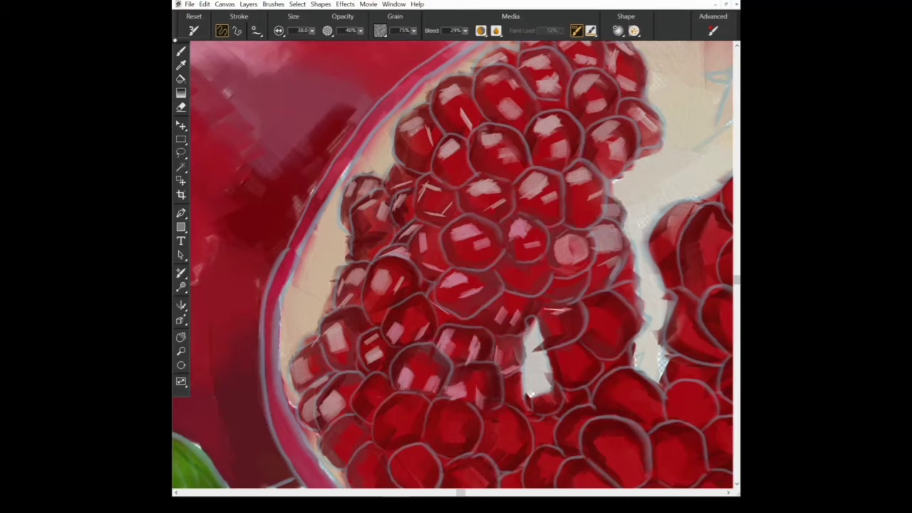
Undo the last stroke and highlight the seeds between the small cream gap and the membrane in pale pink
key(ctrl+z)
drag(574, 347, 556, 363)
drag(589, 329, 562, 362)
mouse_move(628, 313)
mouse_down()
mouse_move(602, 319)
mouse_move(588, 336)
mouse_up()
drag(598, 366, 565, 395)
drag(555, 406, 516, 409)
Add pale pink highlights to the lowest rows of seeds in the larger cluster, next to the rind
mouse_move(494, 426)
mouse_down()
mouse_move(487, 448)
mouse_move(504, 455)
mouse_up()
mouse_move(441, 418)
mouse_down()
mouse_move(426, 442)
mouse_move(453, 452)
mouse_up()
drag(402, 412, 380, 442)
drag(365, 422, 361, 449)
drag(419, 422, 403, 436)
drag(411, 458, 393, 473)
drag(367, 466, 355, 482)
Fill in the missing pale pink highlights on the remaining seeds in the larger cluster's lower outer part
drag(427, 357, 474, 228)
drag(418, 328, 402, 358)
drag(392, 309, 375, 328)
drag(403, 290, 389, 293)
drag(453, 372, 443, 385)
drag(470, 363, 439, 395)
drag(522, 342, 509, 360)
drag(497, 335, 492, 362)
Add pale pink highlights to the large seeds below the membrane, where the two clusters meet
drag(560, 393, 530, 417)
mouse_move(576, 368)
mouse_down()
mouse_move(561, 409)
mouse_move(574, 386)
mouse_move(567, 392)
mouse_up()
drag(622, 345, 615, 367)
mouse_move(641, 339)
mouse_down()
mouse_move(630, 352)
mouse_move(613, 346)
mouse_up()
drag(661, 316, 650, 327)
drag(675, 296, 652, 310)
drag(630, 274, 607, 313)
key(ctrl+z)
drag(691, 247, 655, 278)
drag(760, 306, 653, 284)
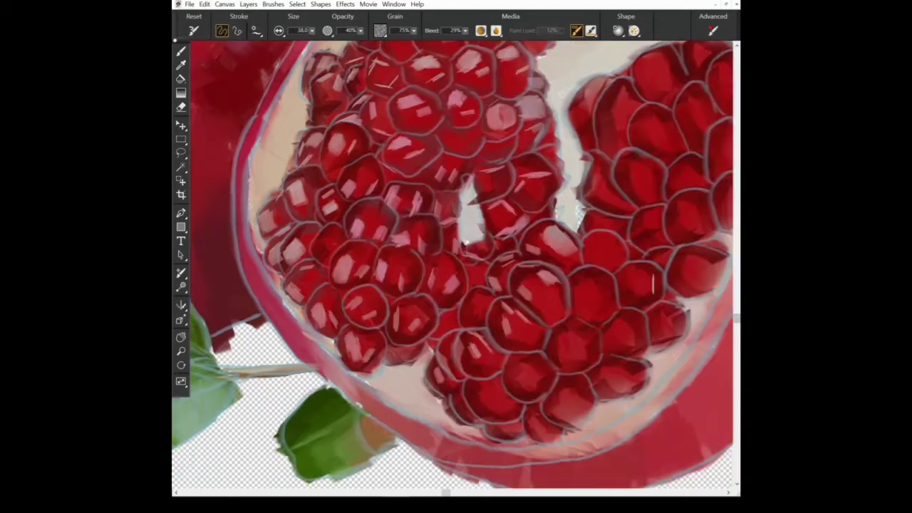
Add pale pink highlights to the seeds at the base of the cut half, using 51% bleed
scroll(653, 283, down, 3)
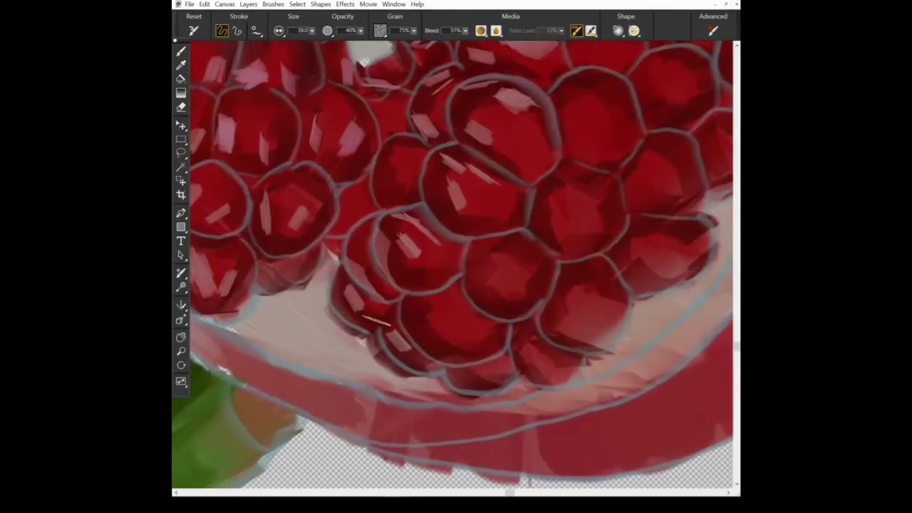
drag(418, 311, 483, 323)
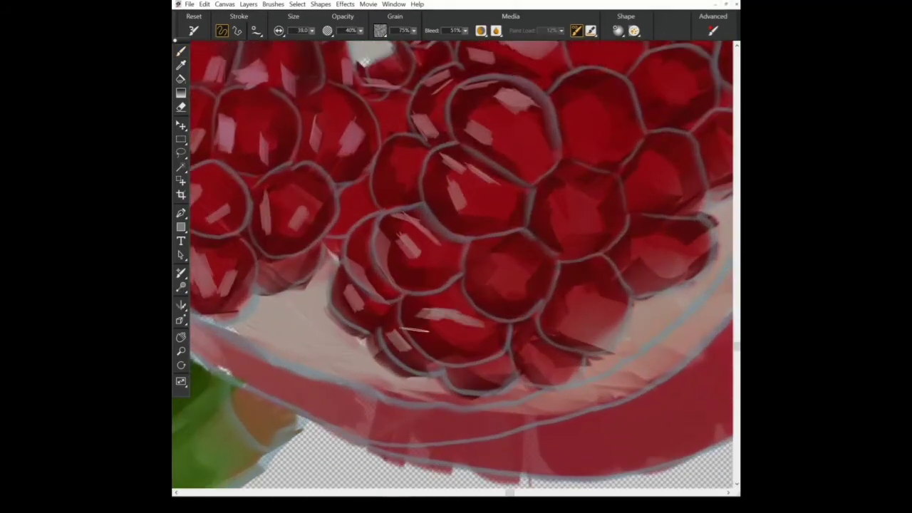
drag(499, 247, 540, 262)
drag(476, 279, 496, 259)
drag(564, 173, 606, 196)
drag(541, 205, 554, 236)
mouse_move(408, 143)
mouse_down()
mouse_move(418, 171)
mouse_move(423, 158)
mouse_up()
drag(372, 170, 413, 188)
drag(335, 225, 362, 204)
drag(256, 274, 303, 261)
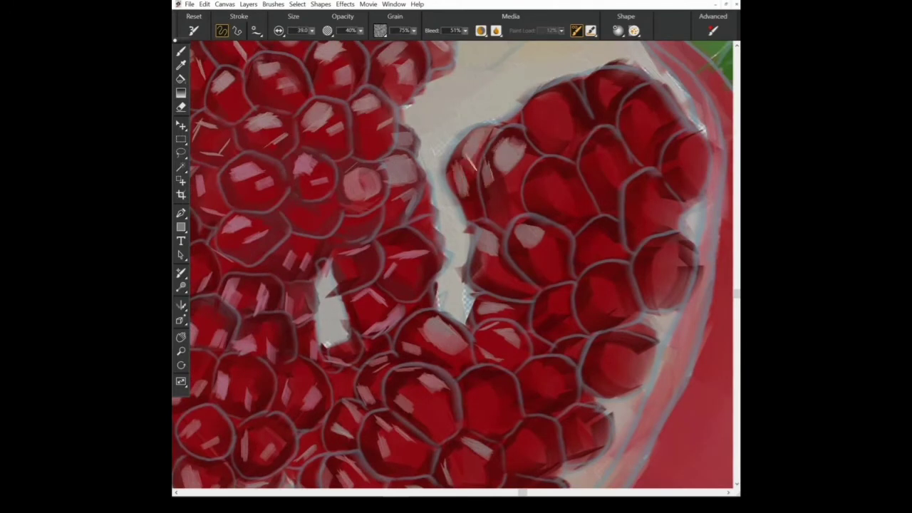
Add pale pink highlights to the smaller cluster's upper rows of seeds with a size 39 brush
click(189, 3)
click(200, 122)
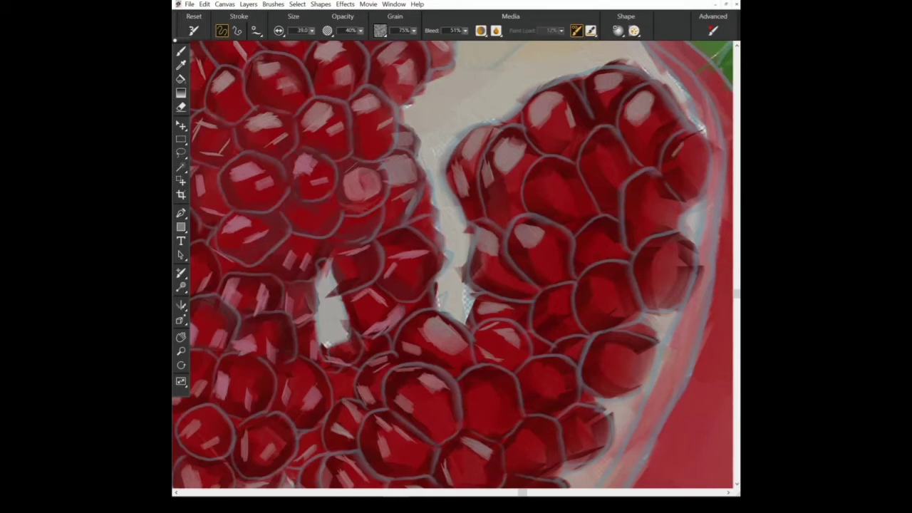
mouse_move(592, 134)
mouse_down()
mouse_move(621, 176)
mouse_move(570, 199)
mouse_up()
drag(556, 164, 533, 183)
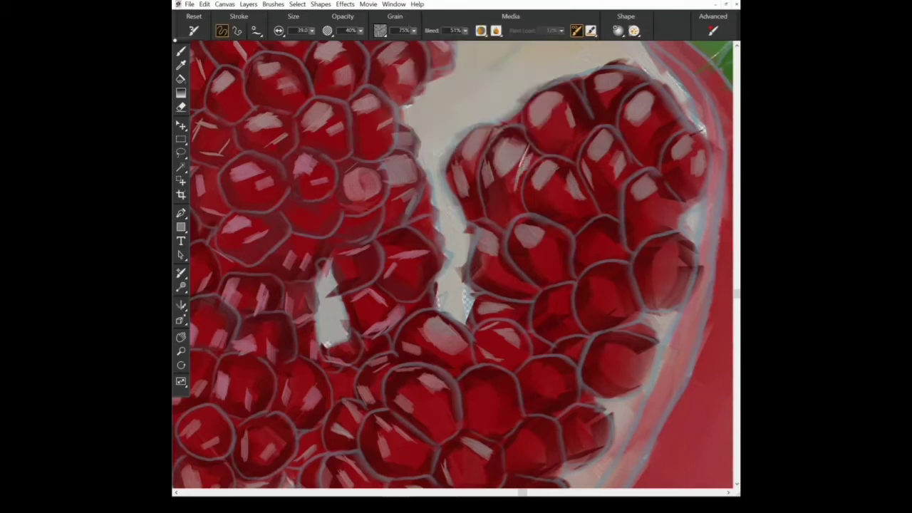
Add pale pink highlights to the smaller cluster's lower rows and to the seeds beneath it along the cream rim
drag(526, 242, 545, 232)
drag(563, 292, 542, 316)
mouse_move(618, 340)
mouse_down()
mouse_move(598, 359)
mouse_move(610, 372)
mouse_move(533, 388)
mouse_up()
drag(543, 366, 529, 405)
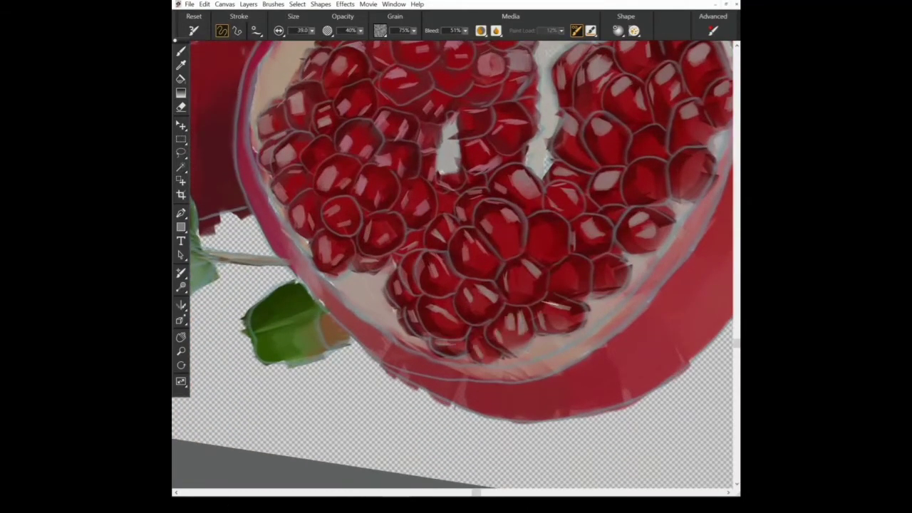
mouse_move(522, 200)
mouse_down()
mouse_move(492, 221)
mouse_move(491, 209)
mouse_up()
drag(660, 184, 635, 198)
drag(648, 165, 626, 187)
drag(697, 159, 676, 175)
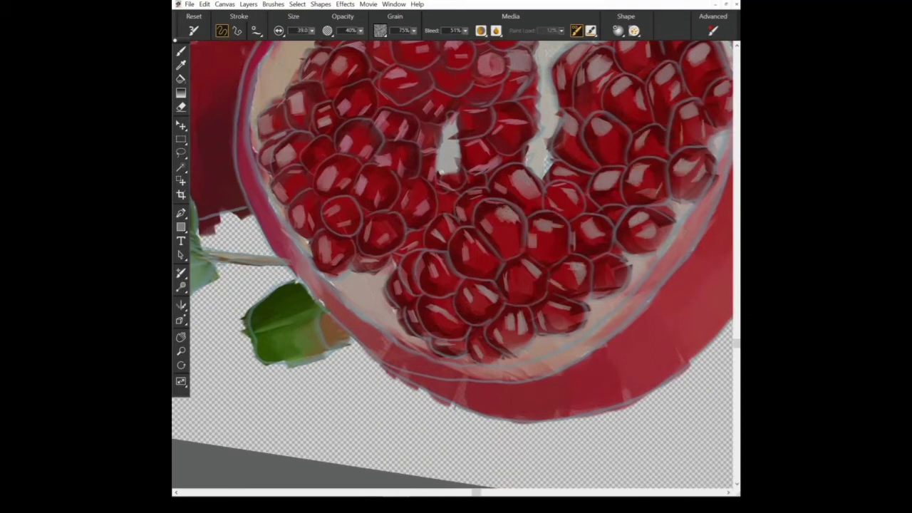
Touch up the pale pink highlights on the lower seeds near the cream rim and undo the last stroke
key(alt)
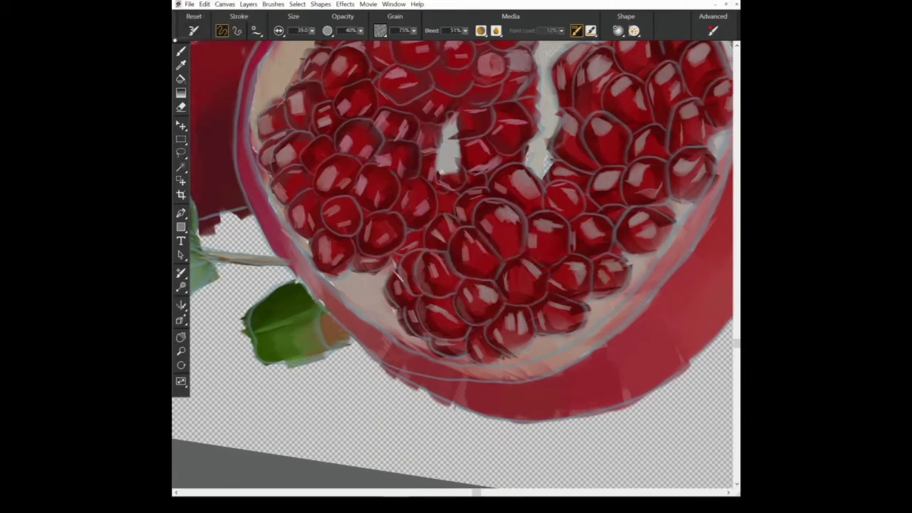
drag(603, 132, 586, 157)
drag(602, 184, 572, 202)
drag(634, 181, 620, 201)
mouse_move(633, 223)
mouse_down()
mouse_move(618, 250)
mouse_move(581, 255)
mouse_up()
drag(563, 240, 545, 261)
drag(583, 207, 562, 216)
drag(538, 201, 520, 208)
key(ctrl+z)
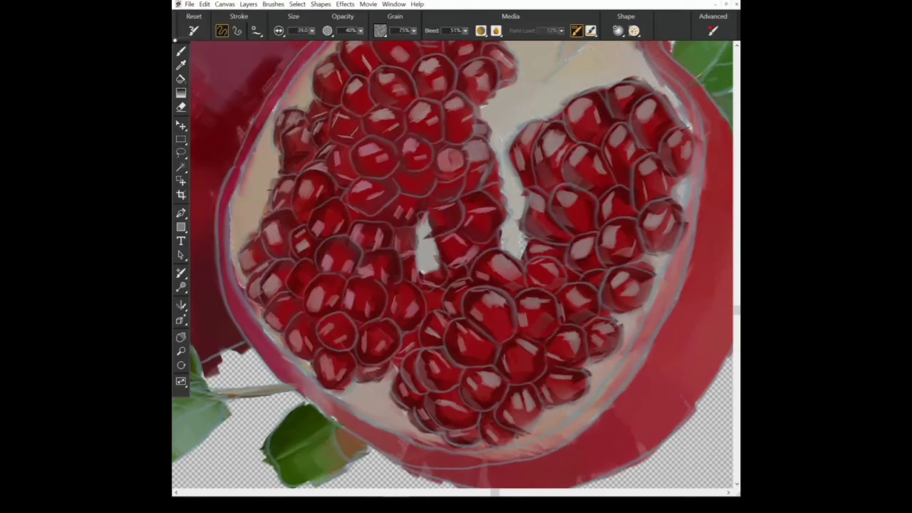
Compare the seeds with and without the sketch lines and paint muted dark edges on the larger cluster's lower seeds
key(ctrl+t)
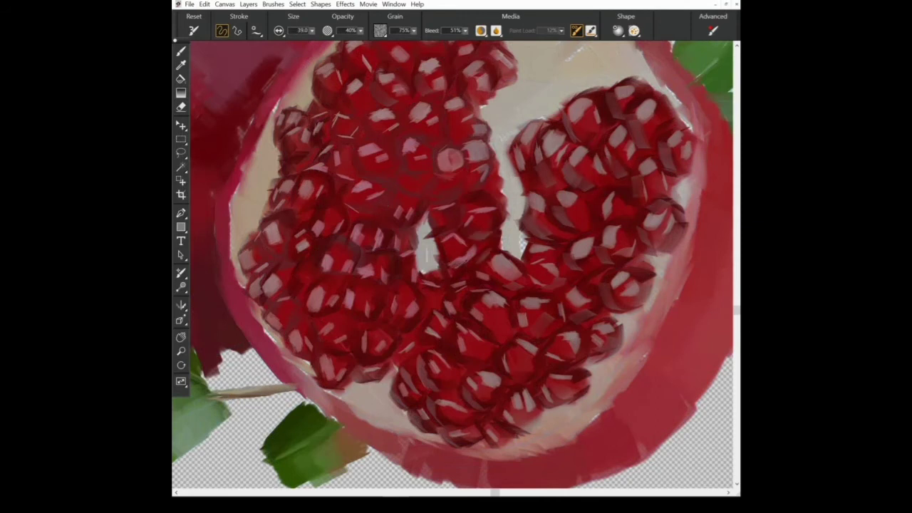
mouse_move(332, 286)
mouse_down()
mouse_move(417, 300)
mouse_move(389, 352)
mouse_up()
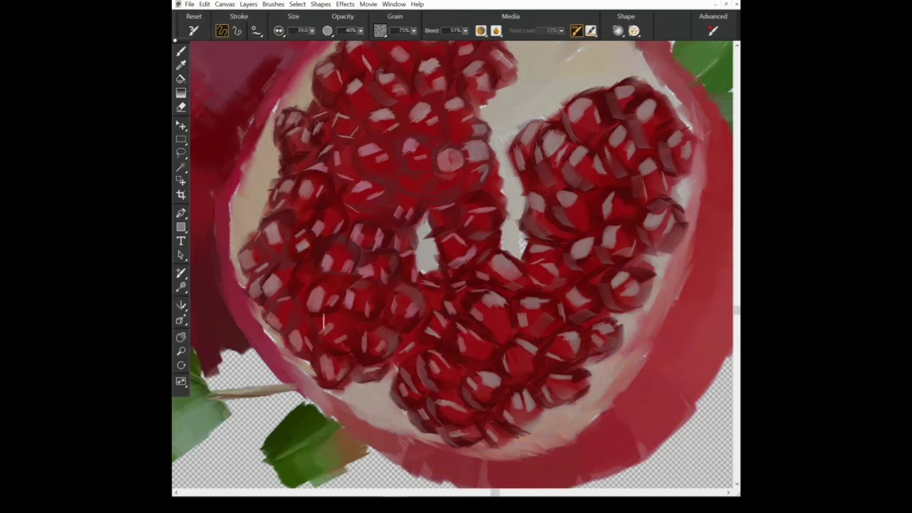
scroll(453, 265, up, 1)
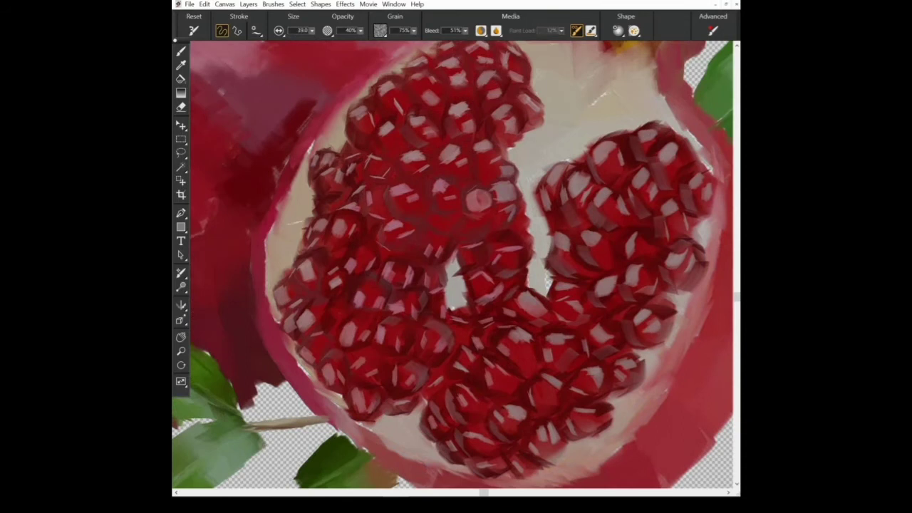
scroll(453, 266, down, 1)
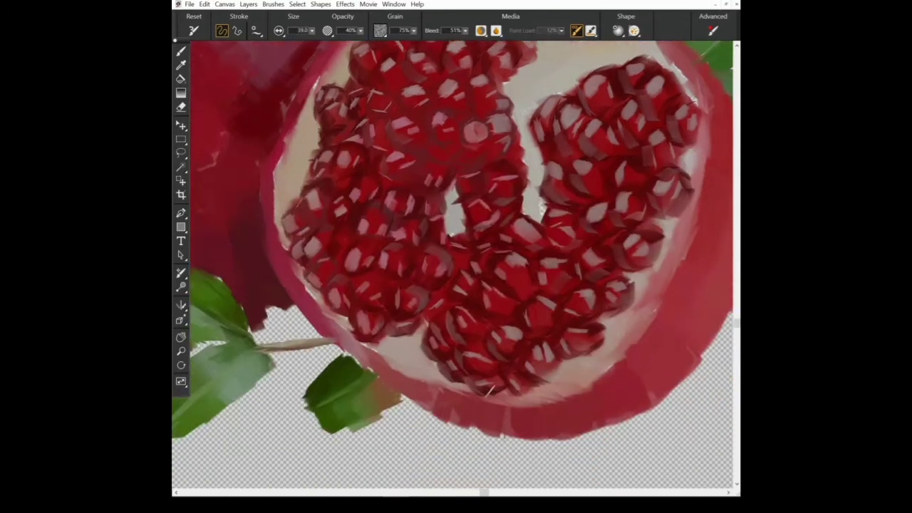
key(ctrl+t)
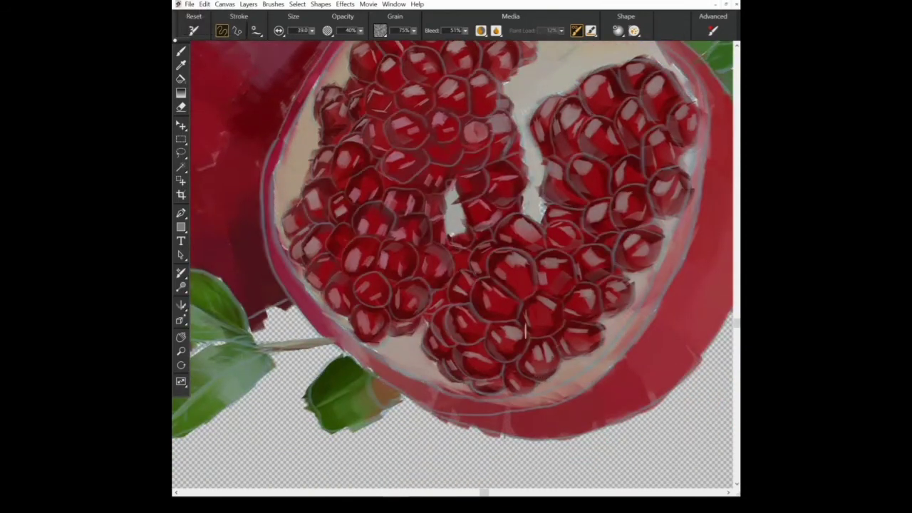
Paint warm brown tones along the edges of the narrow membrane gap and pink and brown strokes at the crown's base
key(ctrl+t)
scroll(490, 184, up, 1)
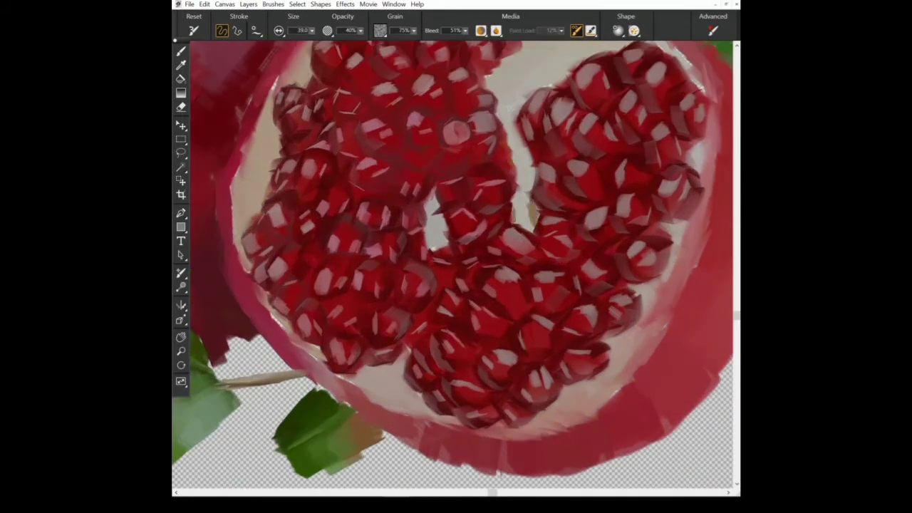
key(alt)
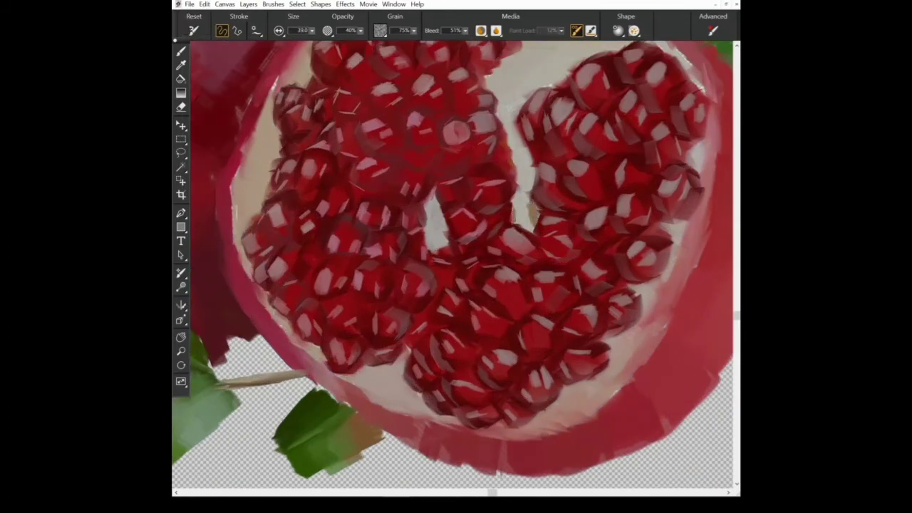
scroll(456, 269, up, 2)
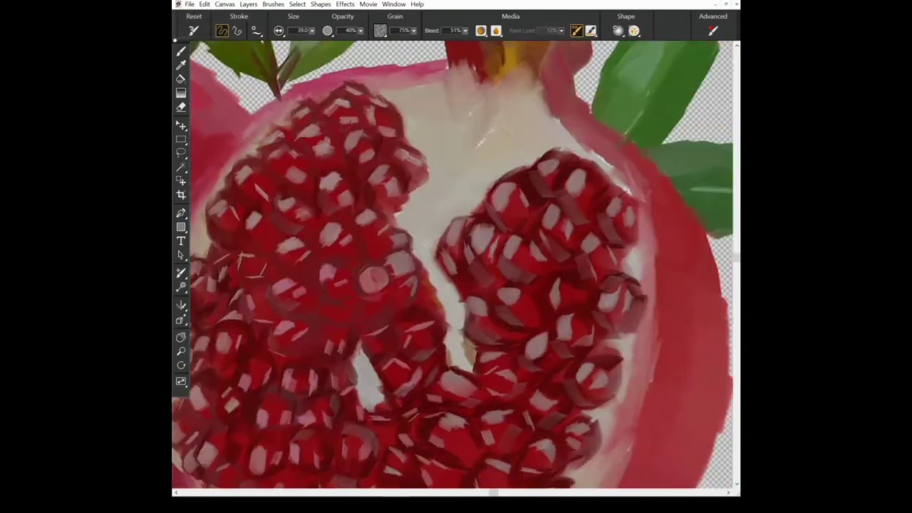
key(ctrl+t)
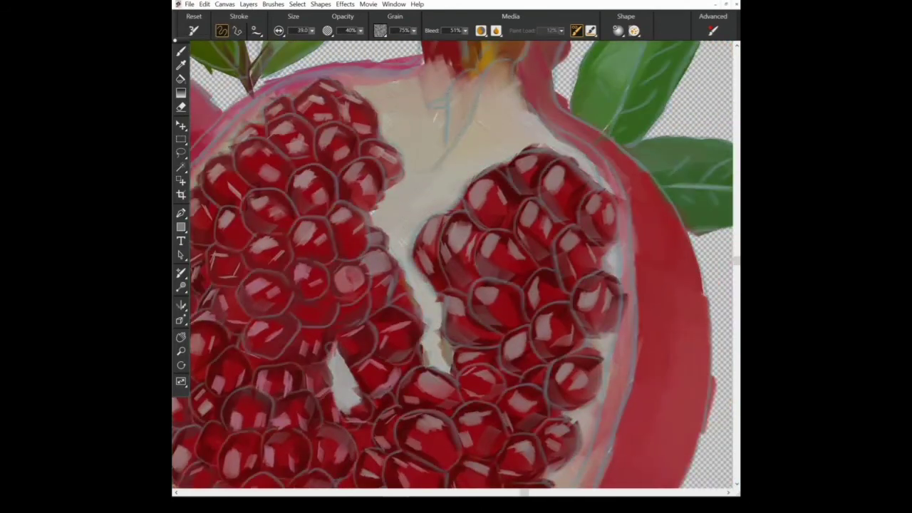
scroll(536, 230, down, 3)
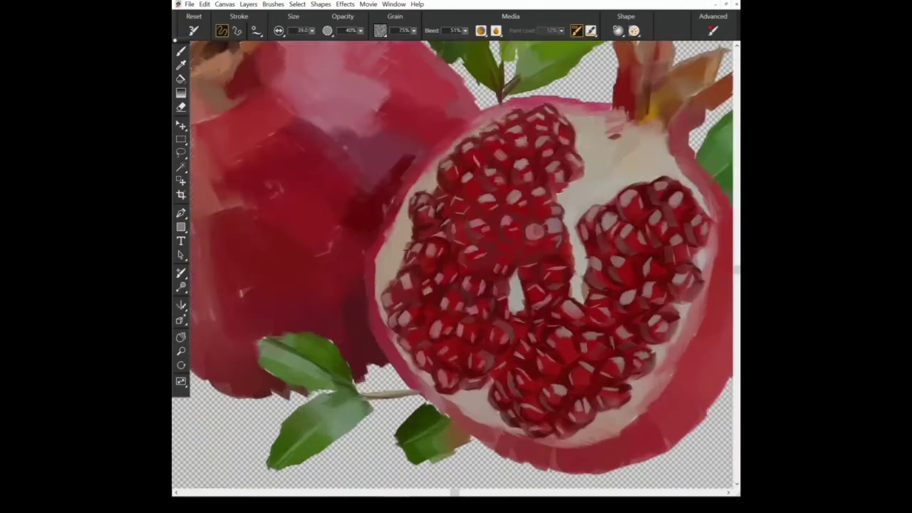
key(ctrl+z)
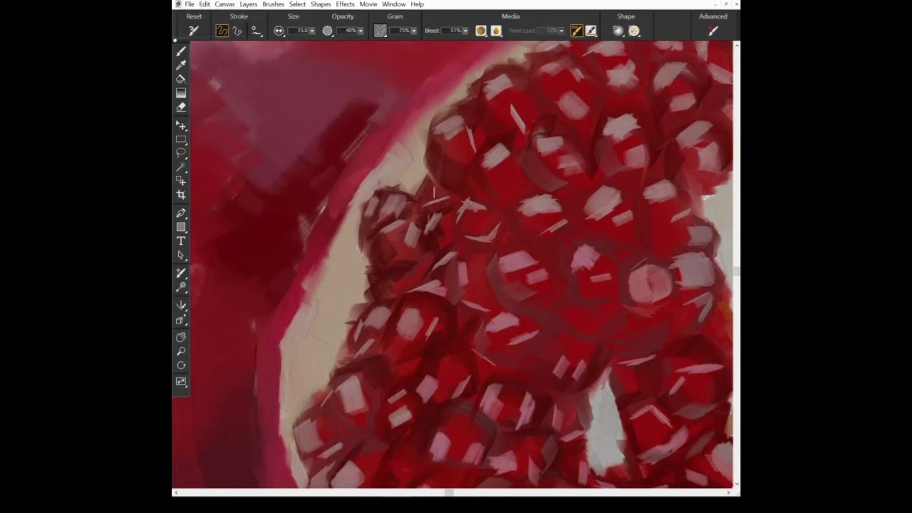
Paint muted brown rim strokes around several larger-cluster seeds near the outer rind, enlarging the brush to 24 and 36
key(bracketright)
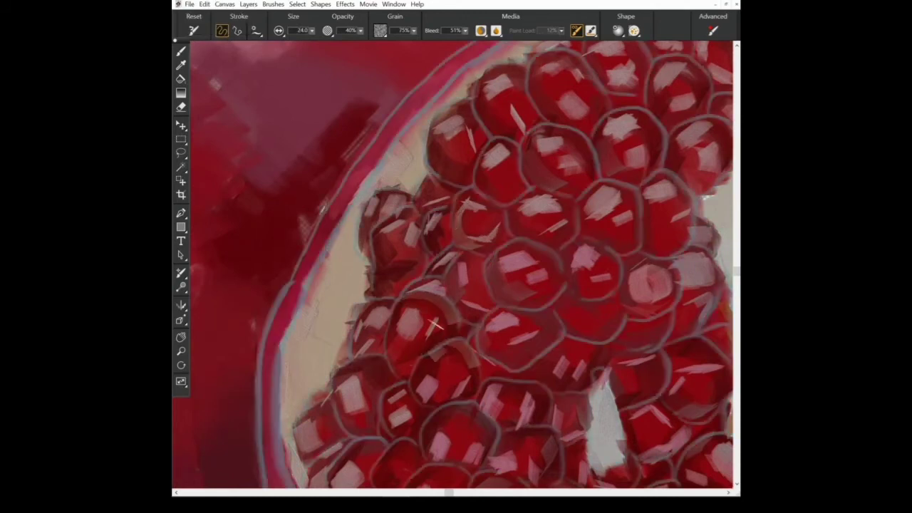
key(ctrl+z)
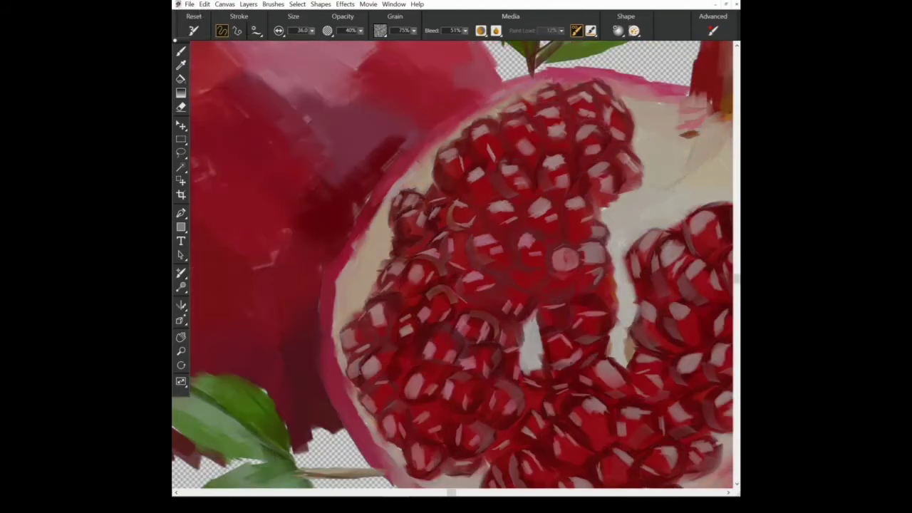
key(ctrl+z)
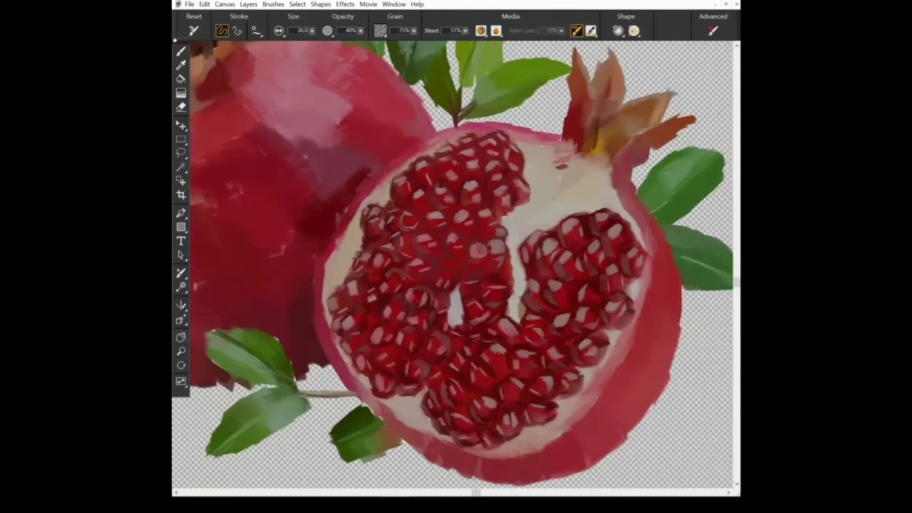
key(ctrl+z)
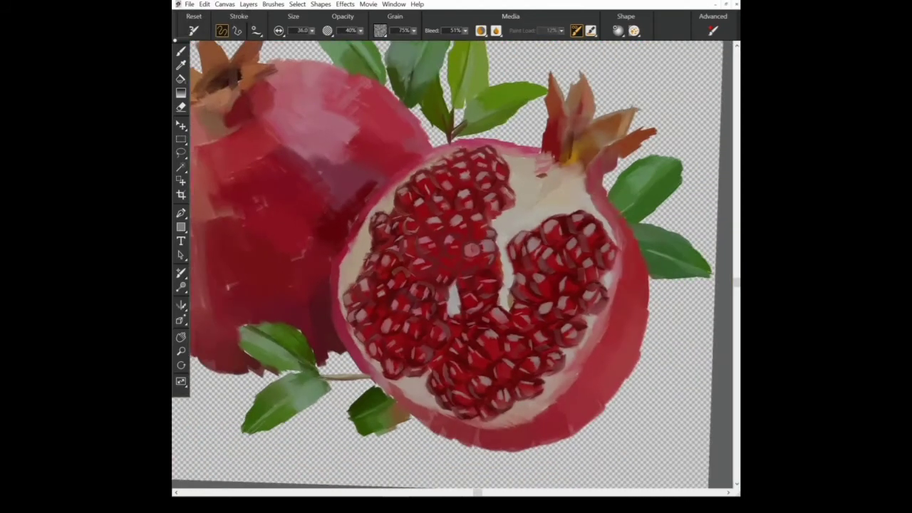
Smooth the red and pink skin tones of the whole pomegranate with a size 124 brush, undoing stray strokes
key(ctrl+0)
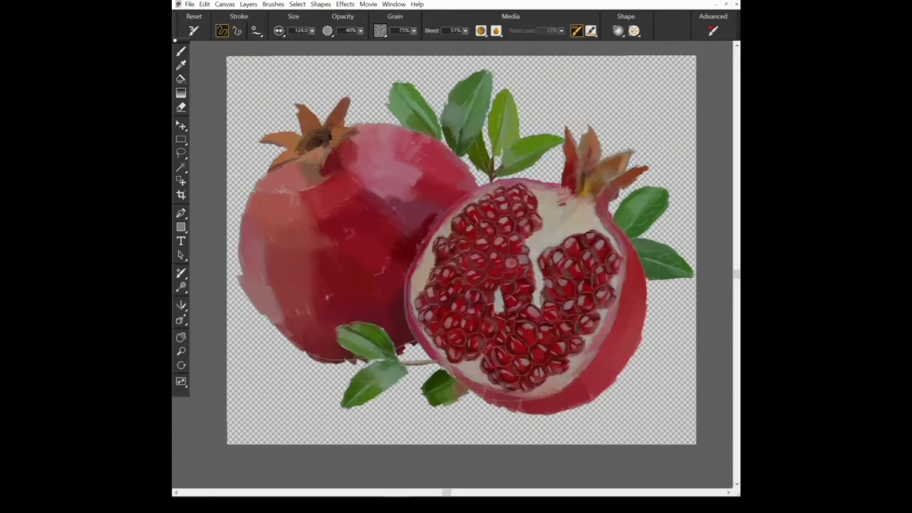
key(ctrl+z)
key(ctrl+z)
key(ctrl+z)
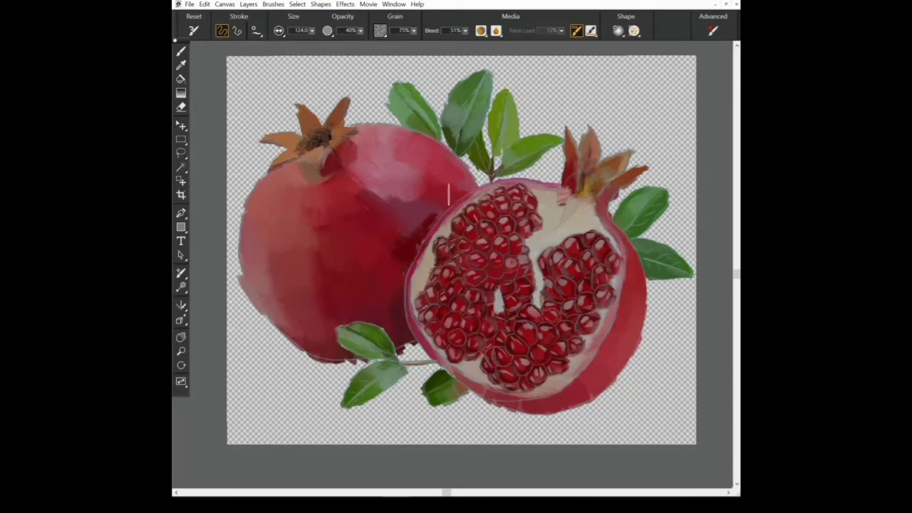
click(189, 3)
click(205, 108)
key(ctrl+z)
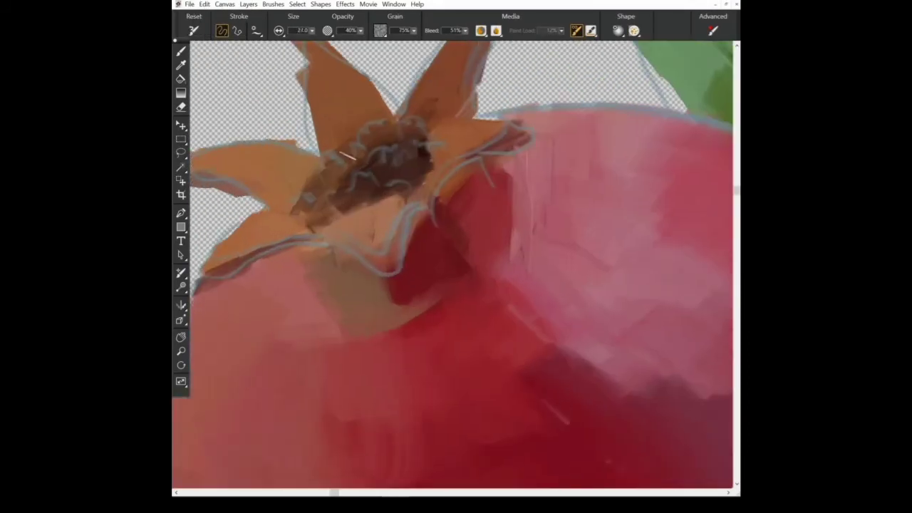
Paint thin light and dark stamen strokes inside the whole pomegranate's crown with a brush of about size 20
mouse_move(389, 152)
mouse_down()
mouse_move(390, 176)
mouse_move(370, 187)
mouse_up()
mouse_move(373, 132)
mouse_down()
mouse_move(375, 160)
mouse_move(412, 187)
mouse_up()
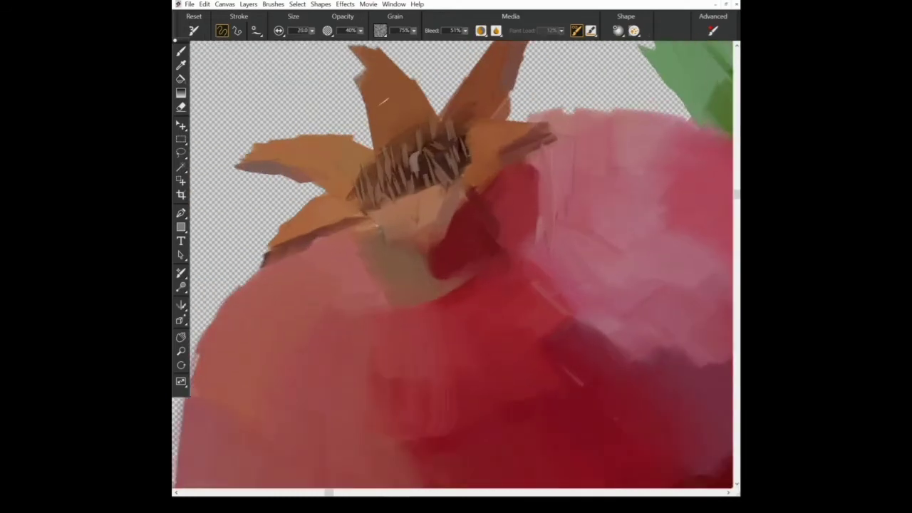
drag(434, 158, 436, 180)
mouse_move(407, 137)
mouse_down()
mouse_move(407, 159)
mouse_move(379, 180)
mouse_up()
drag(457, 142, 458, 170)
drag(419, 128, 421, 156)
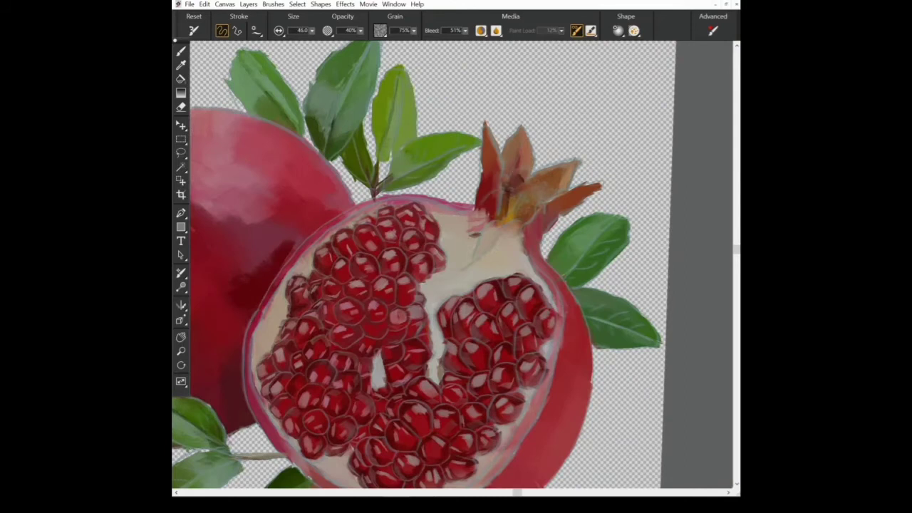
Paint dark brown shading and fine stamens inside the cut pomegranate's crown, and save the painting
drag(513, 187, 503, 215)
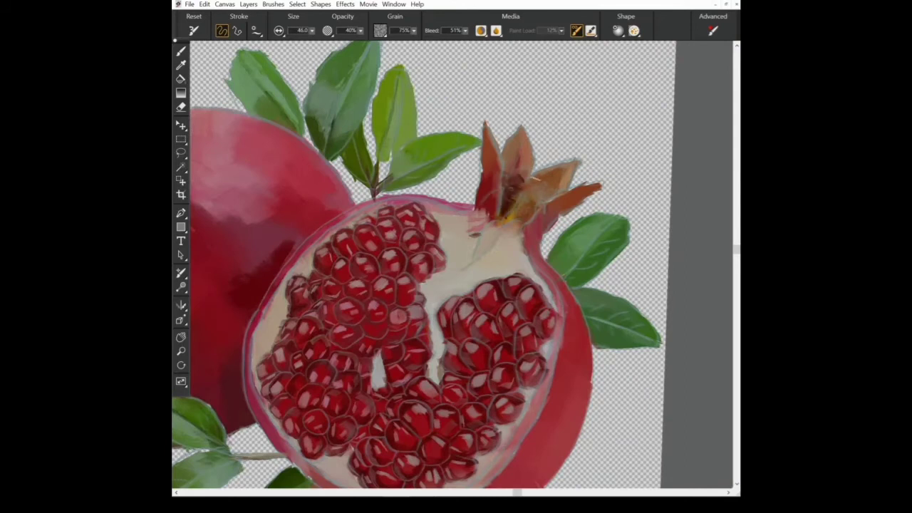
drag(518, 152, 509, 179)
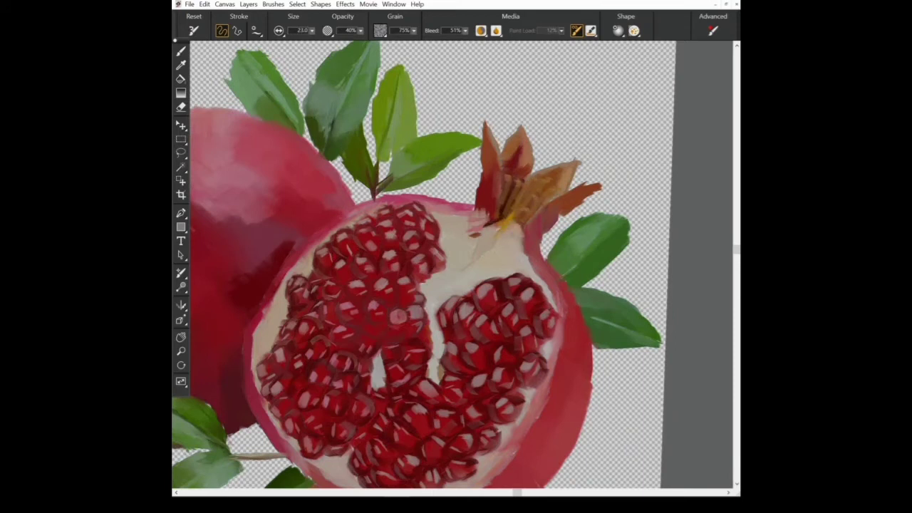
key(ctrl+minus)
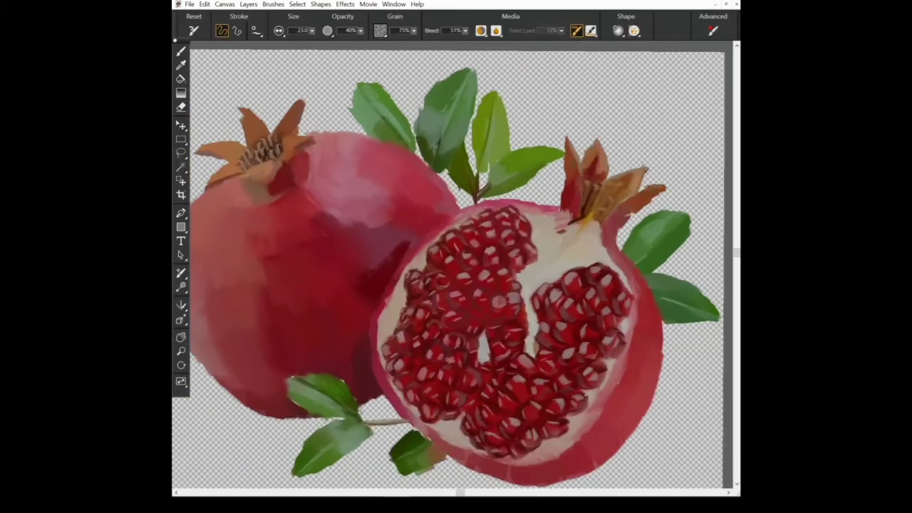
key(ctrl+s)
key(ctrl+z)
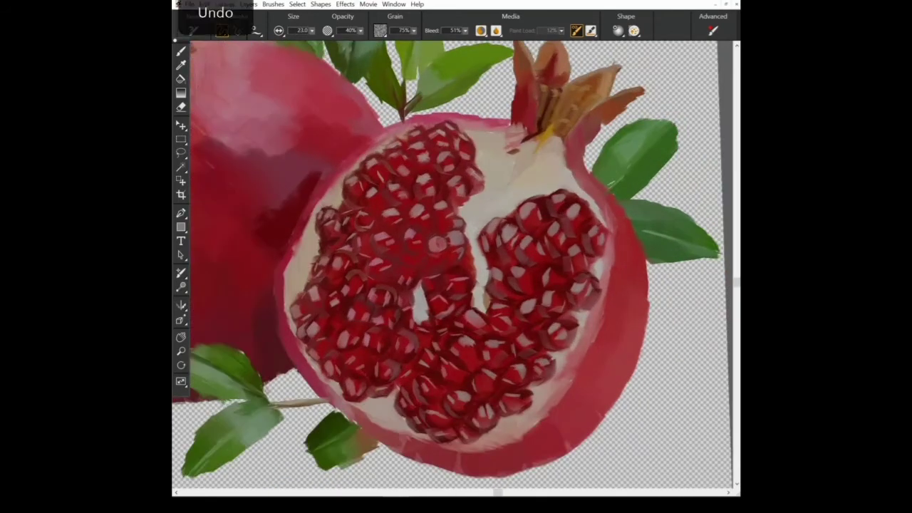
Refine the upper leaves and fruit outlines with a size 65 brush, undoing stray strokes, and erase ragged edges at size 53
key(ctrl+z)
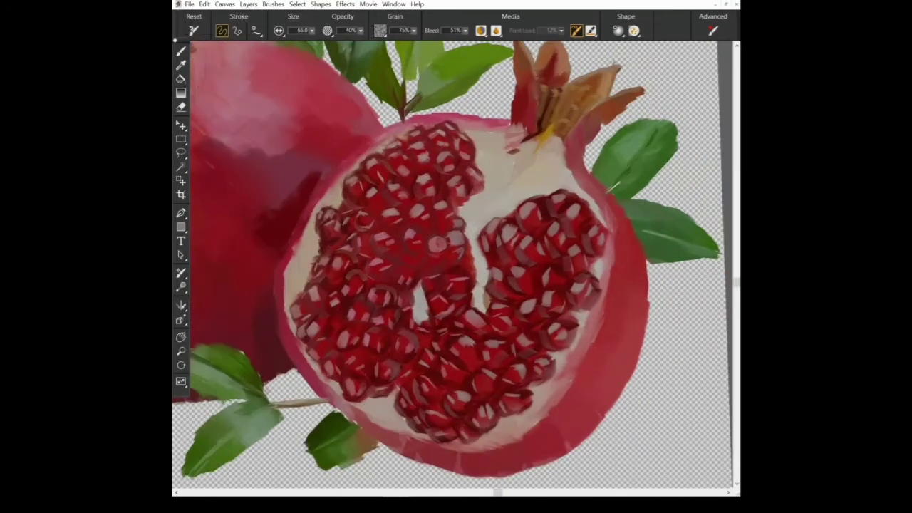
key(ctrl+z)
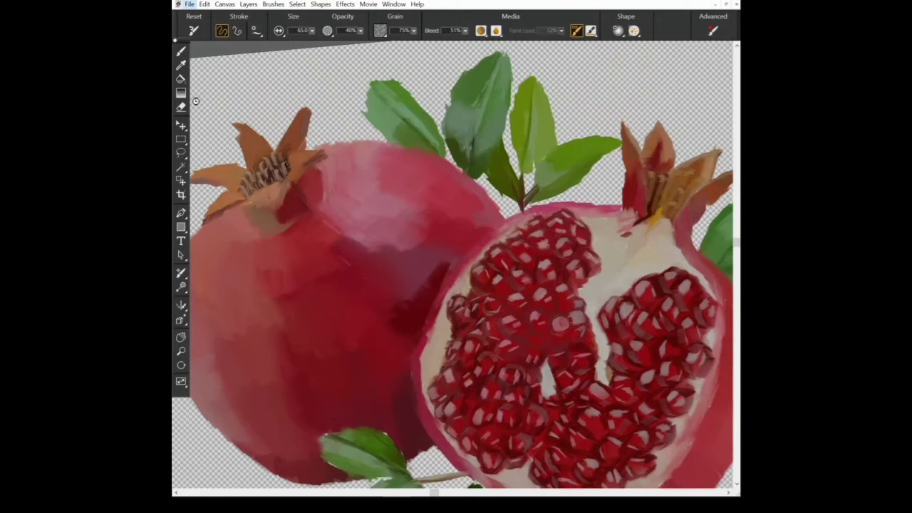
key(alt)
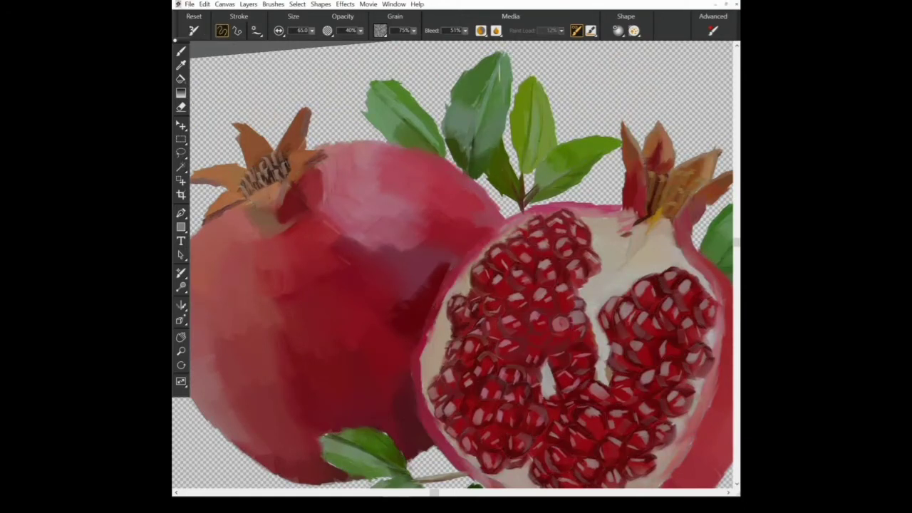
key(ctrl+z)
key(alt)
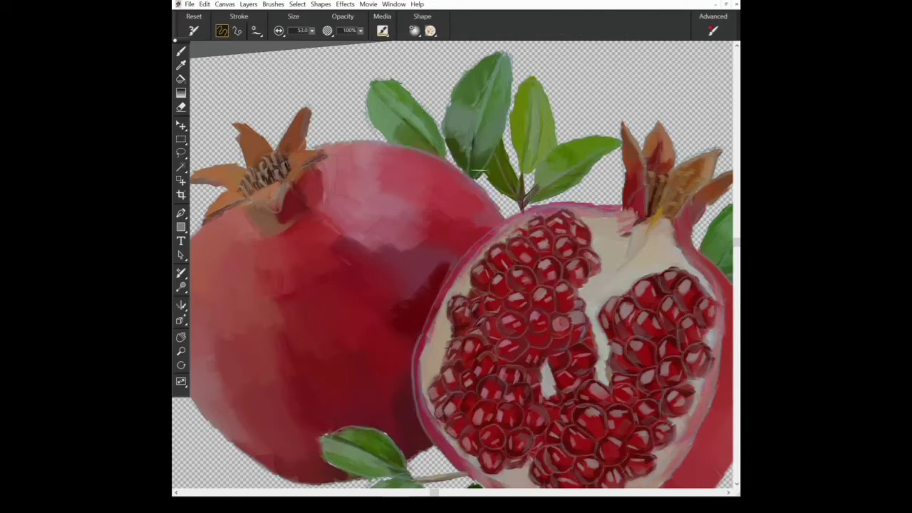
key(alt)
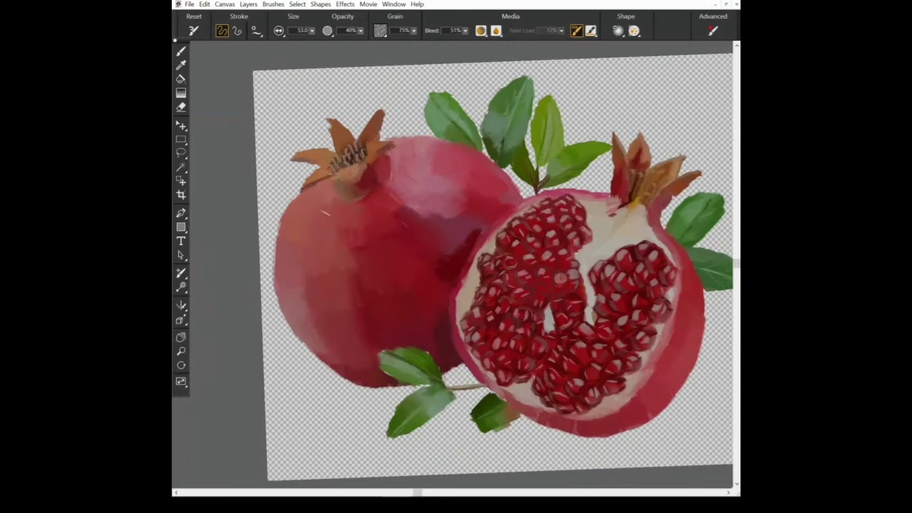
Smooth the skin around the base of the whole pomegranate's crown with a size 65 brush at 40% opacity, undoing stray strokes
scroll(399, 235, up, 5)
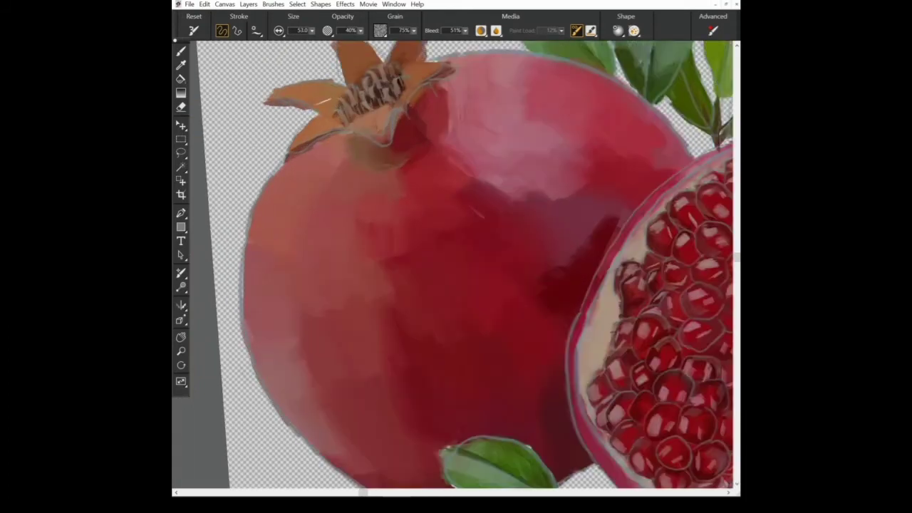
scroll(456, 264, down, 2)
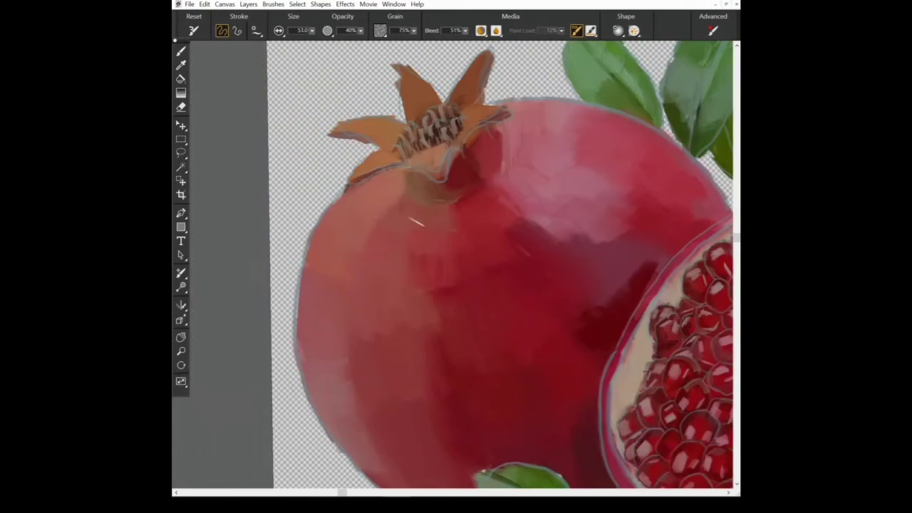
key(ctrl+z)
key(ctrl+0)
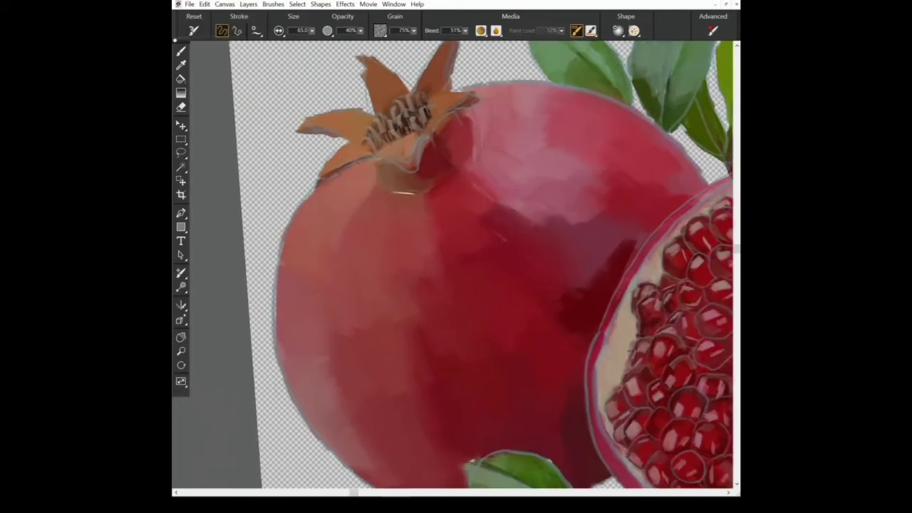
key(ctrl+z)
key(ctrl+z)
key(ctrl+z)
key(ctrl+z)
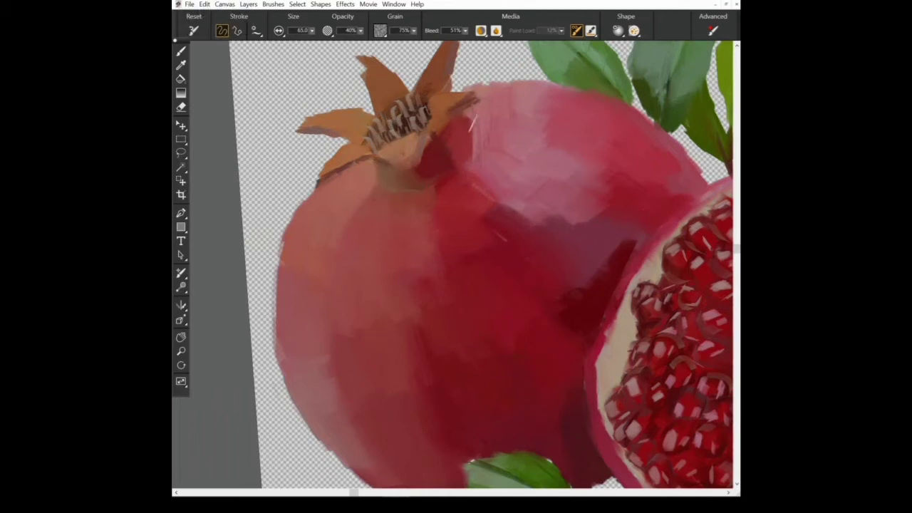
Refine the sepals of the whole pomegranate's crown and erase their rough edges at size 53, undoing and redoing strokes to compare
key(ctrl+y)
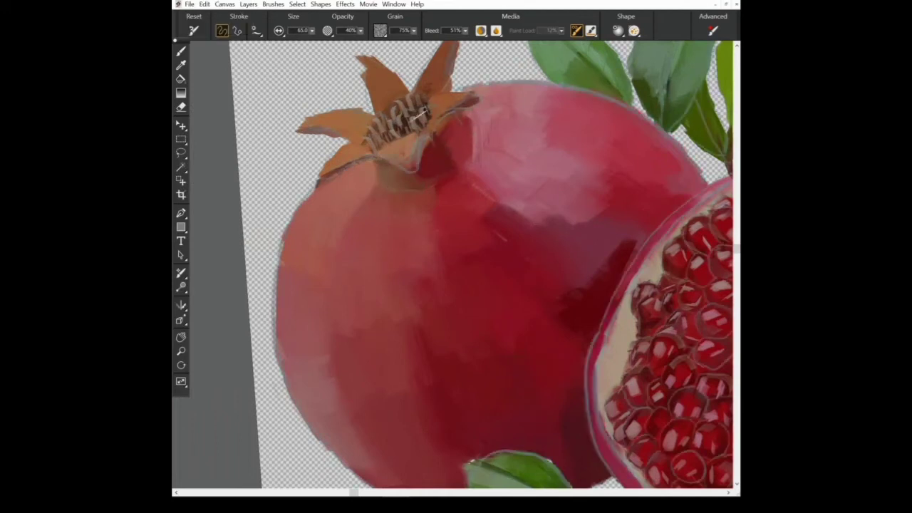
key(ctrl+z)
key(ctrl+y)
key(ctrl+z)
key(ctrl+y)
key(ctrl+z)
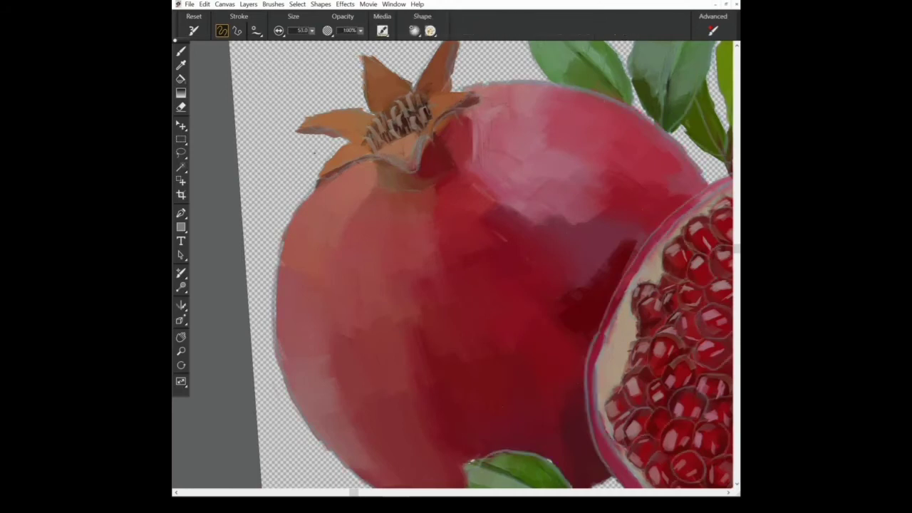
key(ctrl+z)
key(ctrl+z)
key(ctrl+z)
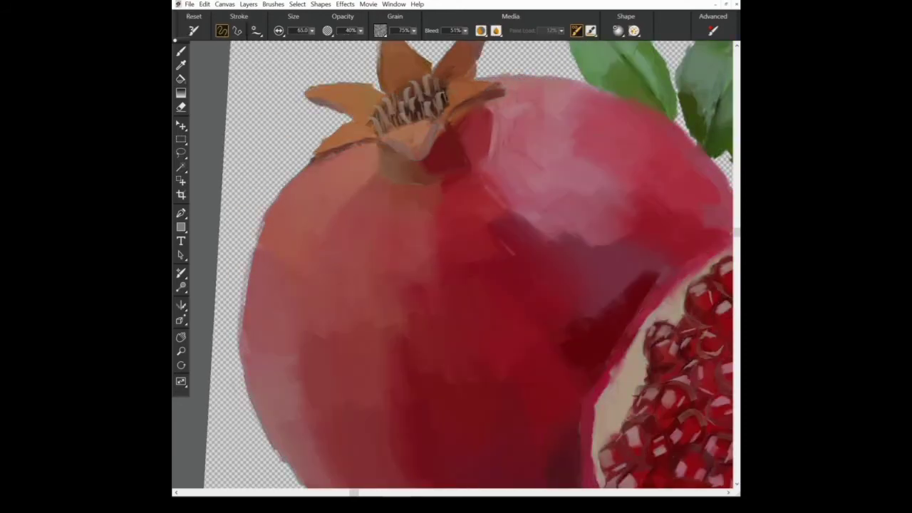
key(ctrl+z)
scroll(456, 264, down, 3)
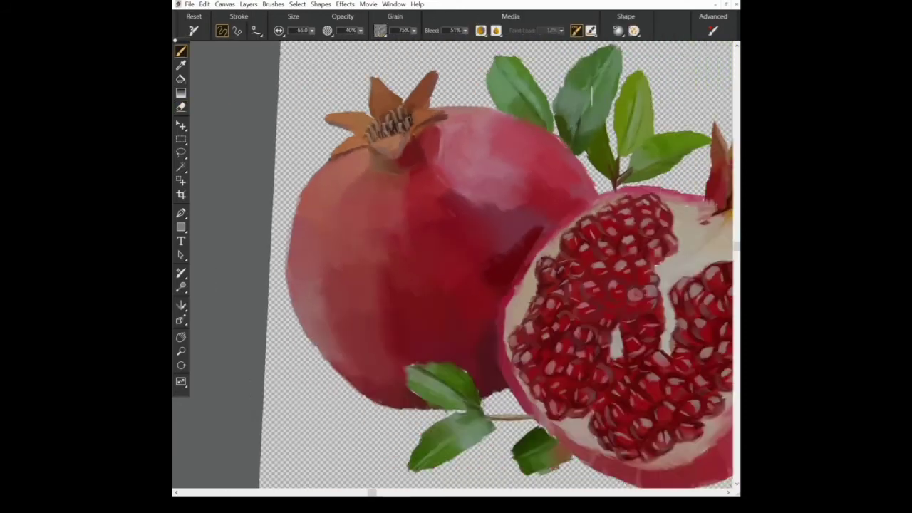
Retouch the whole pomegranate's upper edge beside the leaves with brush sizes 65 and 36, undoing a stray stroke
key(alt)
scroll(457, 264, right, 3)
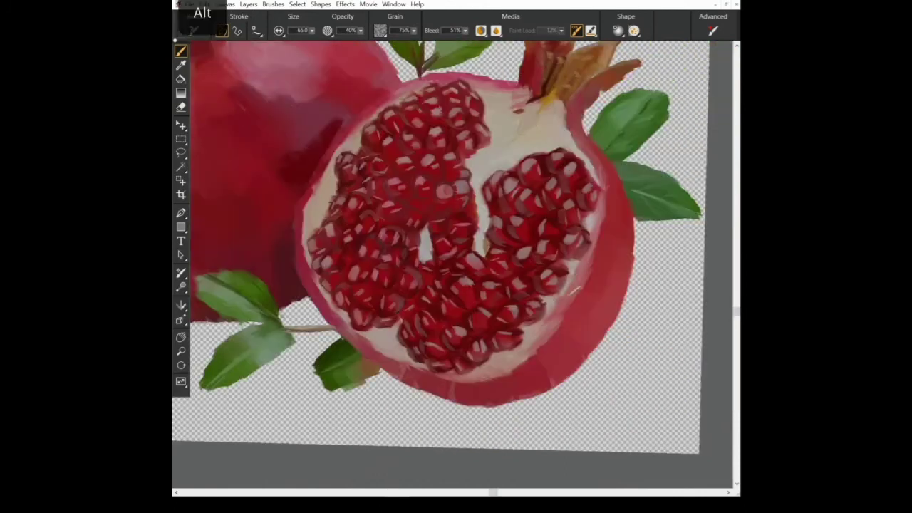
scroll(456, 264, up, 3)
key(ctrl+alt+0)
scroll(456, 264, up, 3)
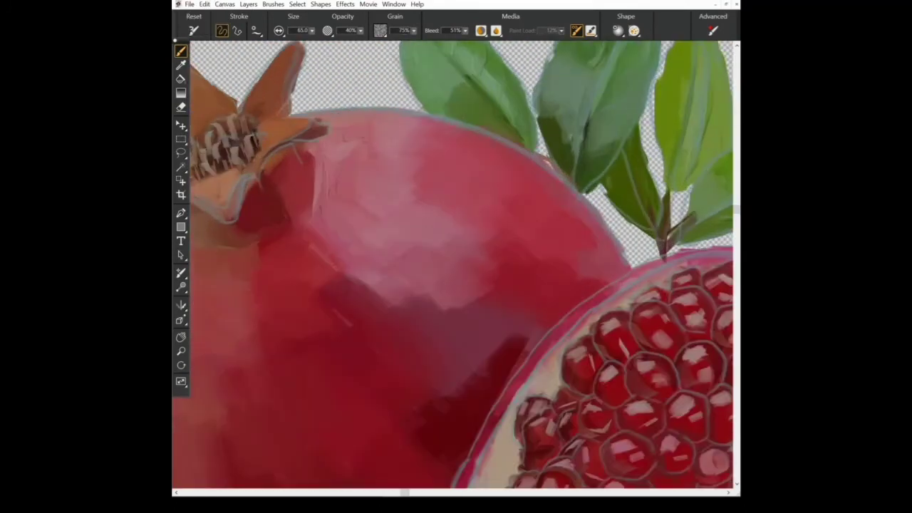
scroll(456, 264, down, 3)
scroll(456, 264, up, 3)
key(ctrl+z)
key(ctrl+alt+0)
scroll(456, 263, up, 3)
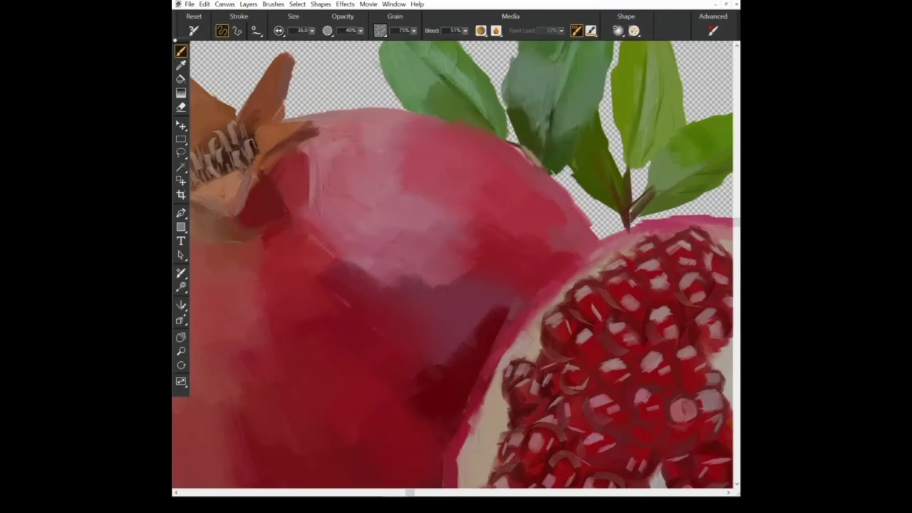
Clean the outlines of the upper leaves with the size 53 eraser at 100% opacity
scroll(456, 264, down, 3)
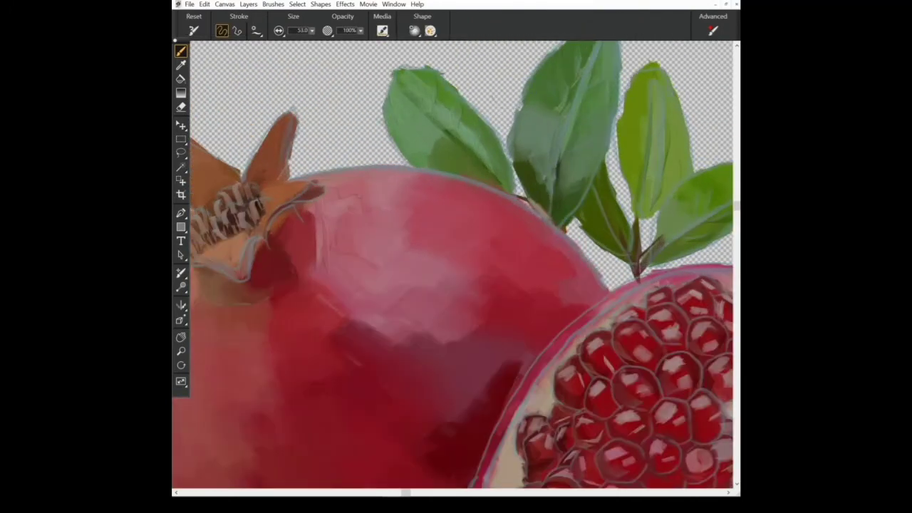
scroll(456, 264, up, 3)
scroll(456, 264, down, 2)
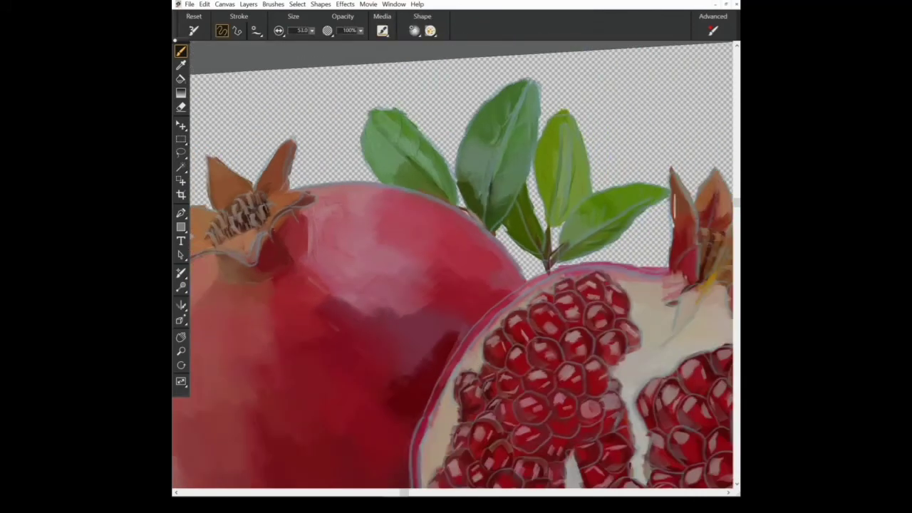
scroll(456, 264, up, 3)
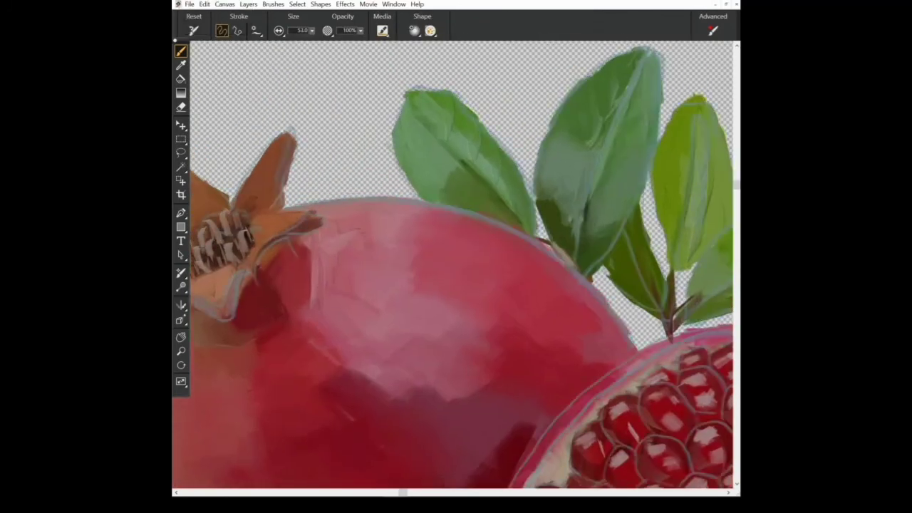
scroll(456, 263, down, 3)
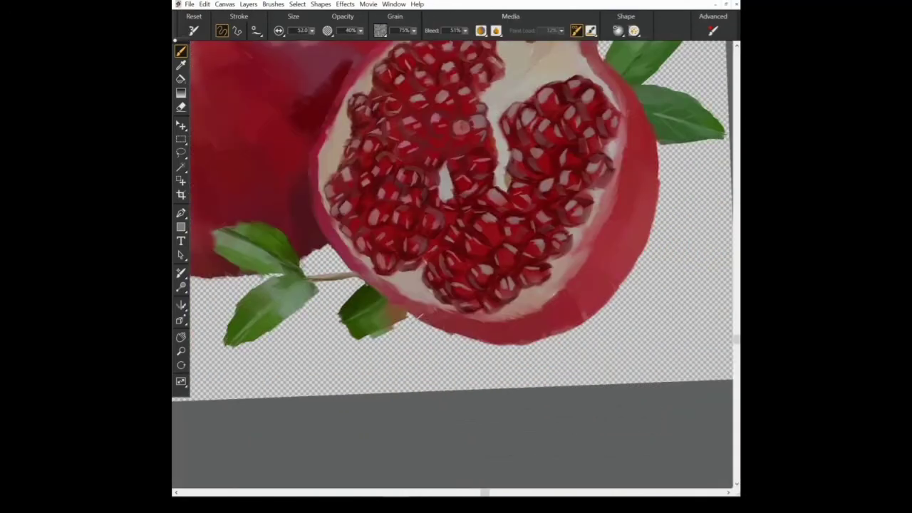
Reshape and blend the small leaf under the cut pomegranate with a size 52 brush, undo stray strokes, and save the painting
key(ctrl+z)
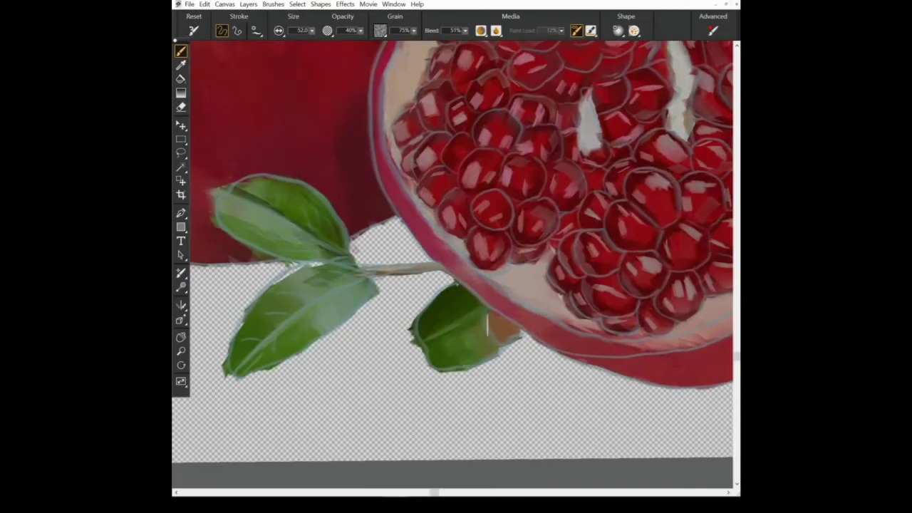
key(ctrl+z)
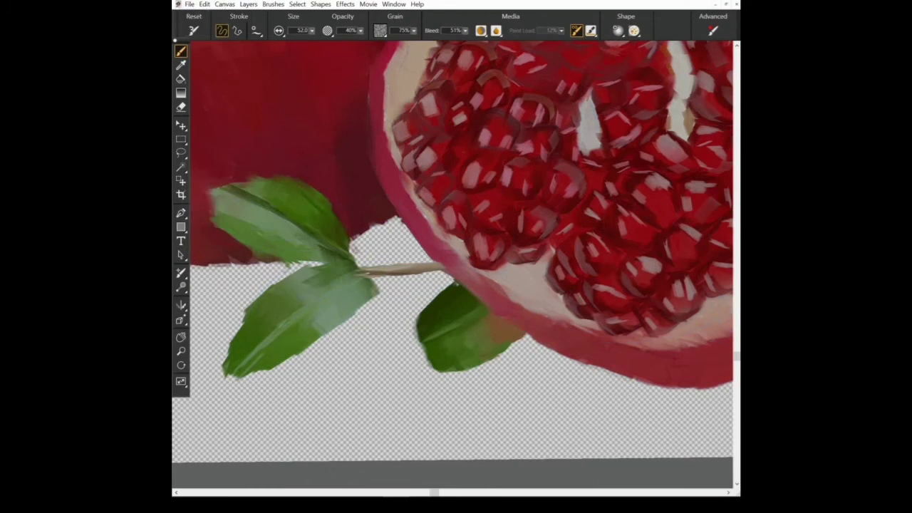
key(ctrl+s)
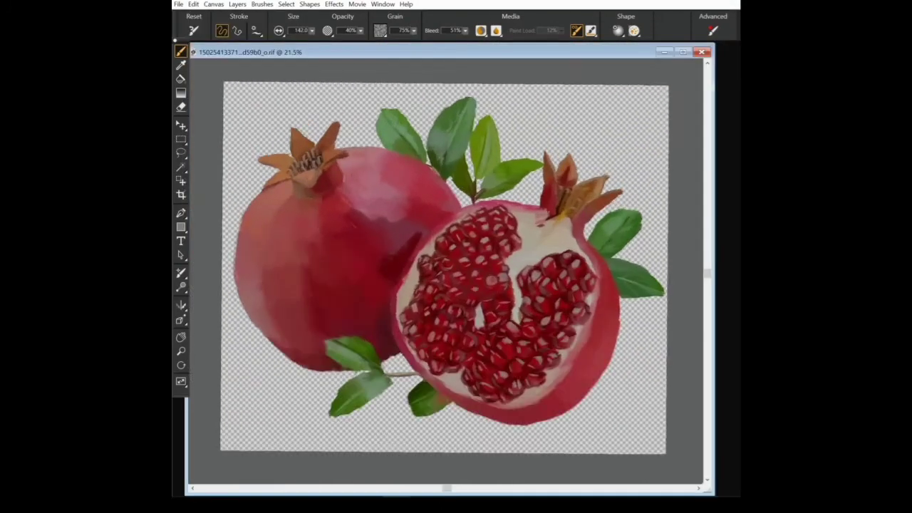
Paint a dark blue and green background behind the fruit and upper leaves with a size 142 brush at 100% opacity
key(0)
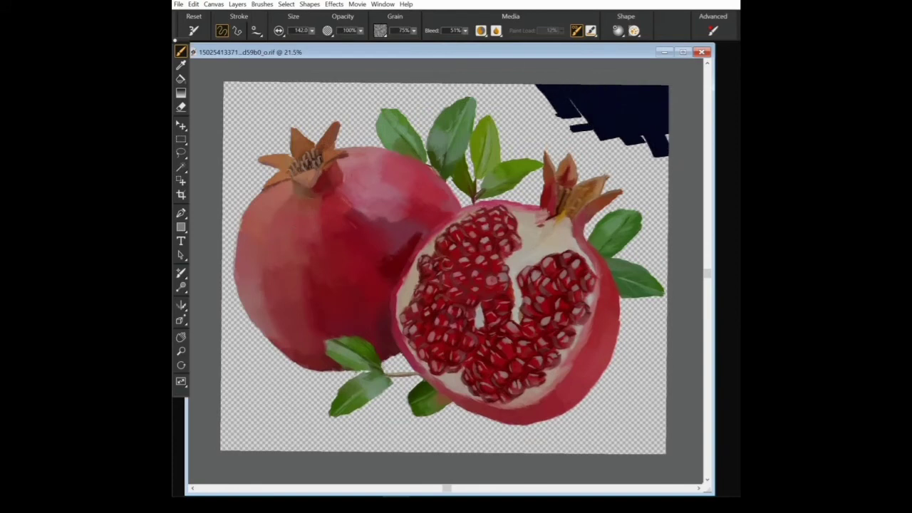
click(327, 30)
mouse_move(570, 107)
mouse_down()
mouse_move(414, 92)
mouse_move(242, 129)
mouse_move(313, 100)
mouse_move(342, 107)
mouse_move(285, 122)
mouse_move(399, 114)
mouse_up()
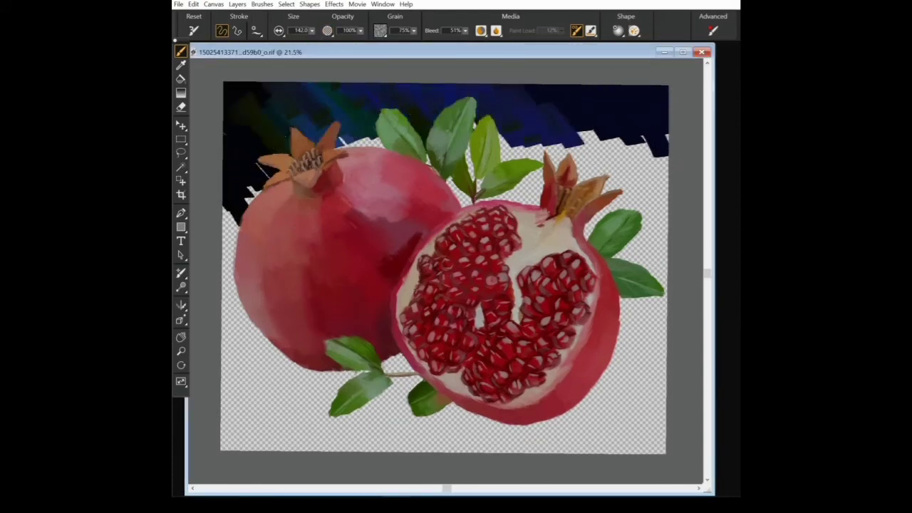
drag(470, 142, 542, 150)
mouse_move(385, 142)
mouse_down()
mouse_move(317, 135)
mouse_move(243, 93)
mouse_up()
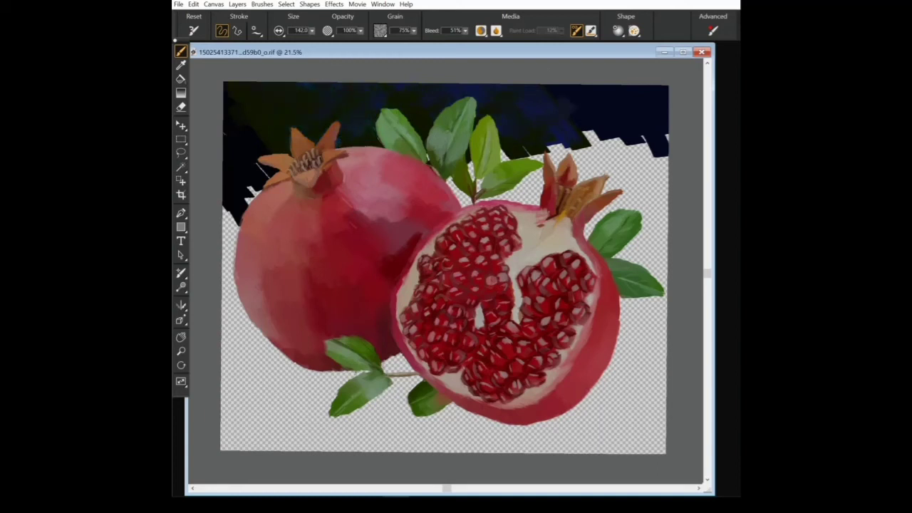
drag(595, 146, 581, 111)
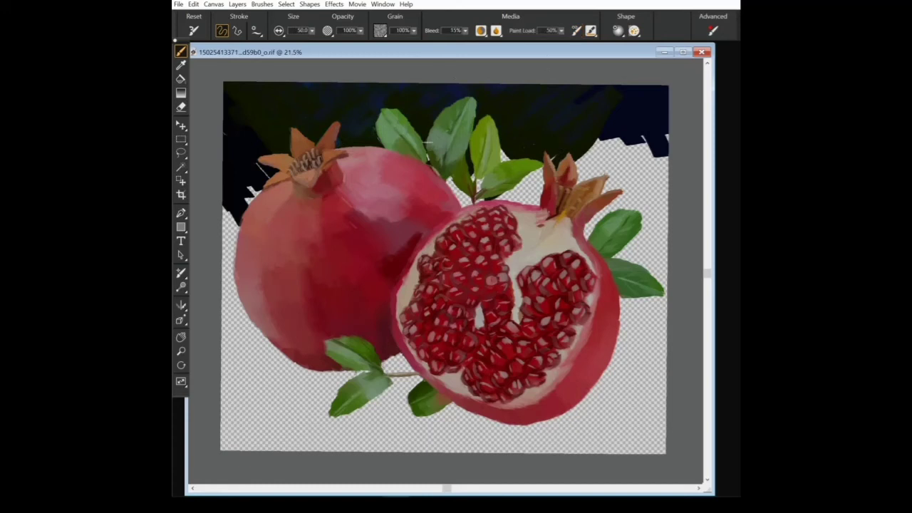
mouse_move(579, 147)
mouse_down()
mouse_move(634, 153)
mouse_move(667, 179)
mouse_up()
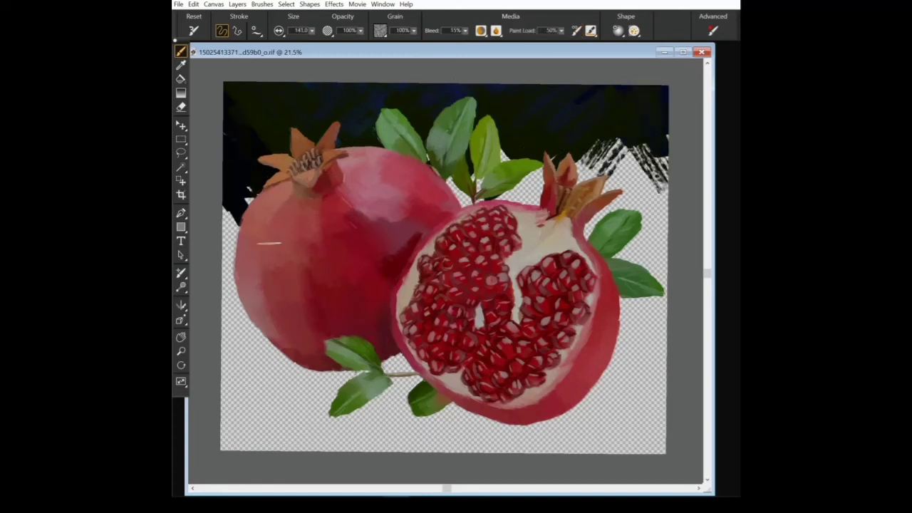
Fill the remaining dark background beside the fruit and paint a light grey tabletop beneath it with a brush of about size 142
drag(235, 178, 227, 274)
drag(242, 371, 414, 431)
mouse_move(342, 428)
mouse_down()
mouse_move(235, 399)
mouse_move(235, 306)
mouse_move(235, 414)
mouse_move(306, 377)
mouse_move(428, 435)
mouse_up()
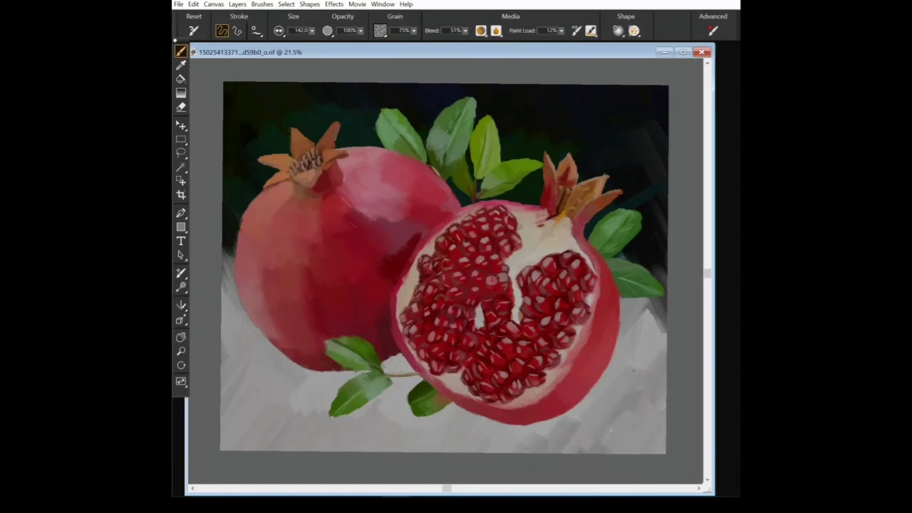
mouse_move(504, 502)
click(178, 5)
click(178, 5)
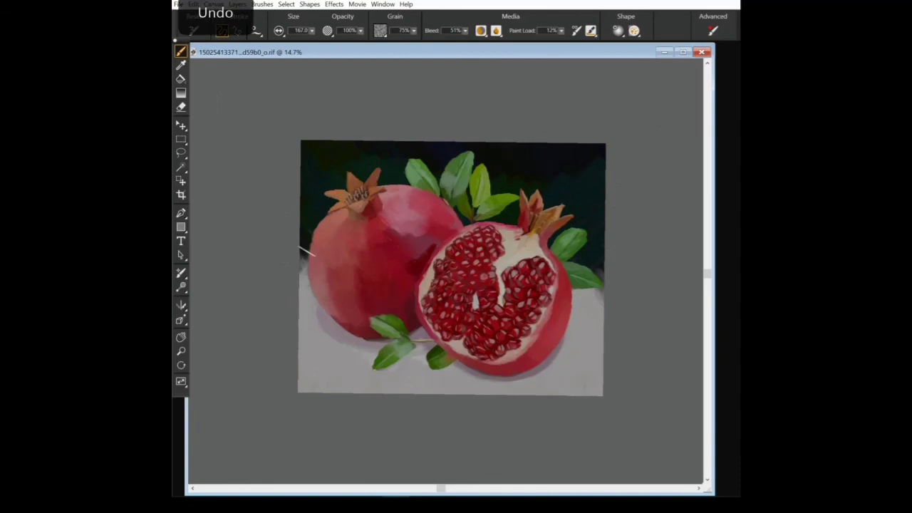
Blend the backdrop and the soft mauve shadows under the fruit and leaves with a size 167 brush, undoing stray strokes
key(alt)
key(alt)
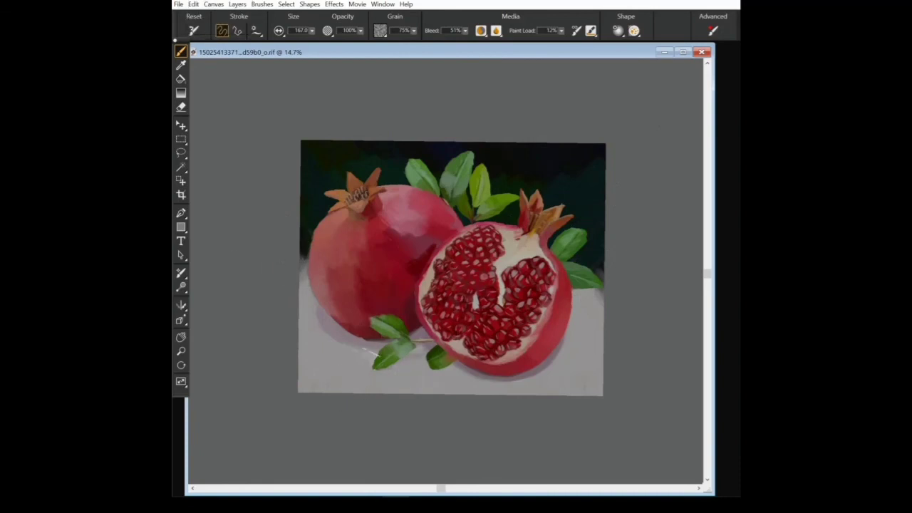
scroll(394, 360, up, 3)
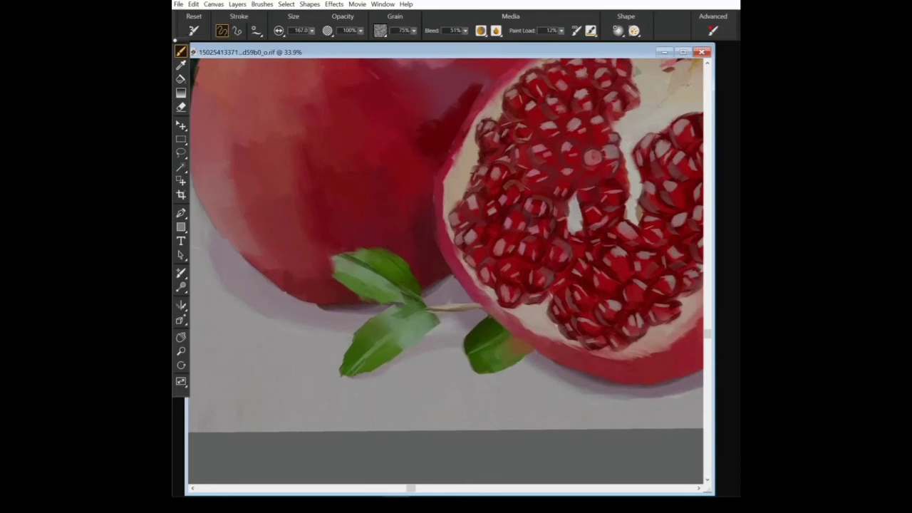
scroll(363, 383, down, 3)
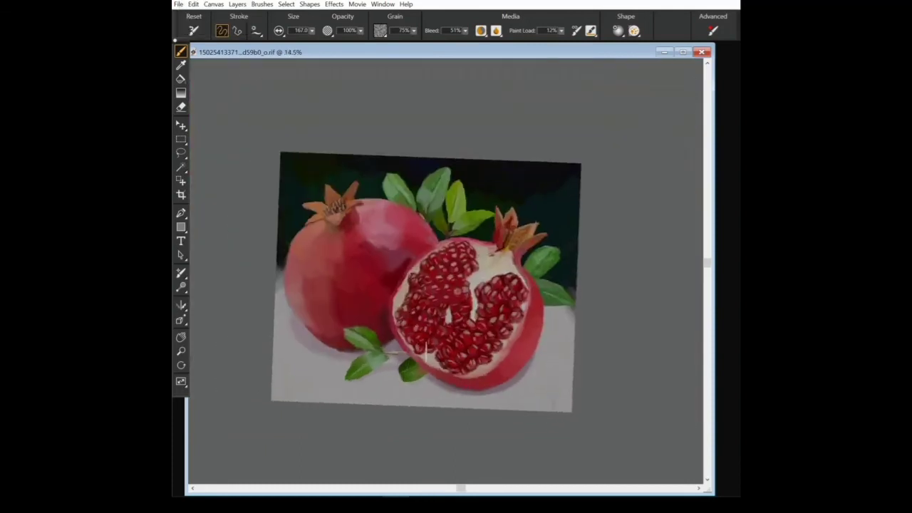
key(ctrl+0)
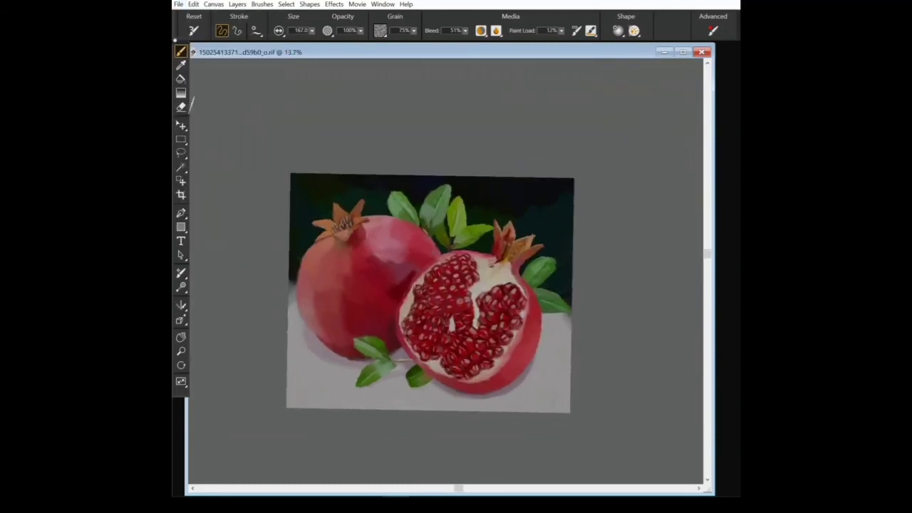
Sign the lower-left corner of the tabletop in red, add a smaller line beneath with a size 5.3 brush, and save the painting
scroll(298, 417, up, 5)
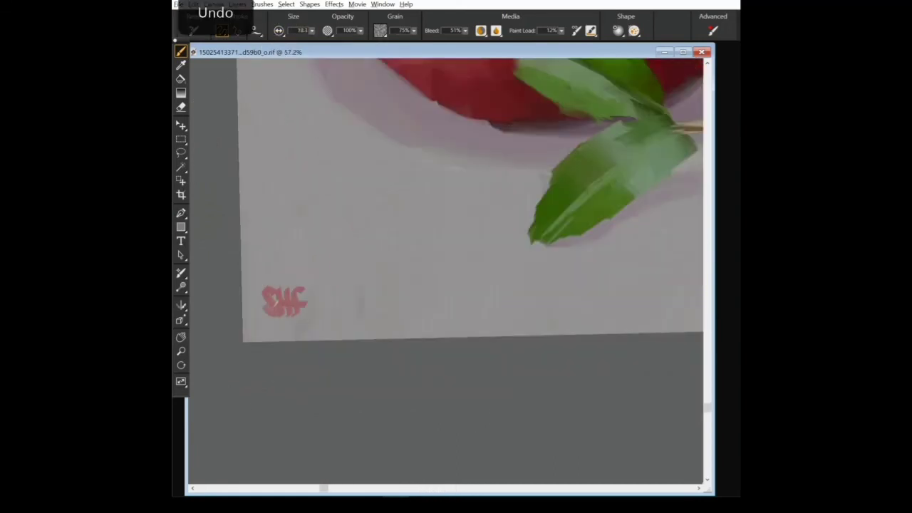
scroll(449, 238, down, 5)
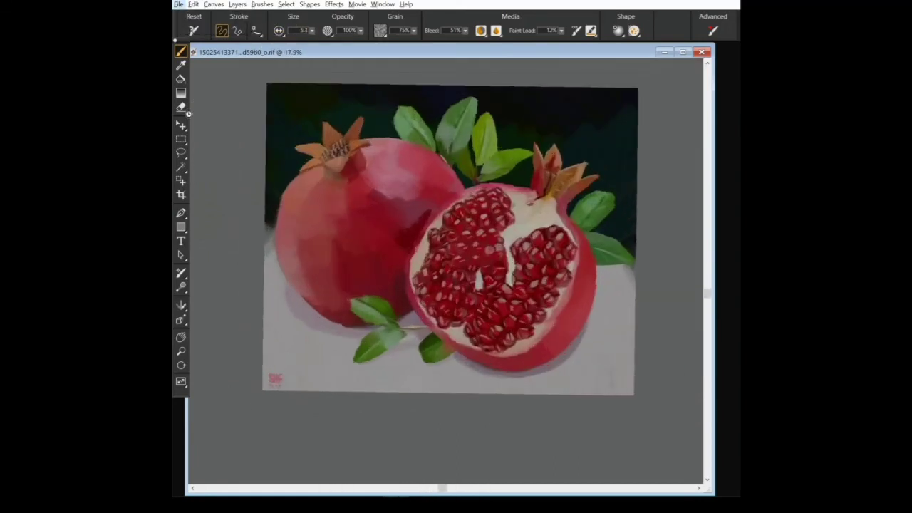
scroll(449, 257, up, 1)
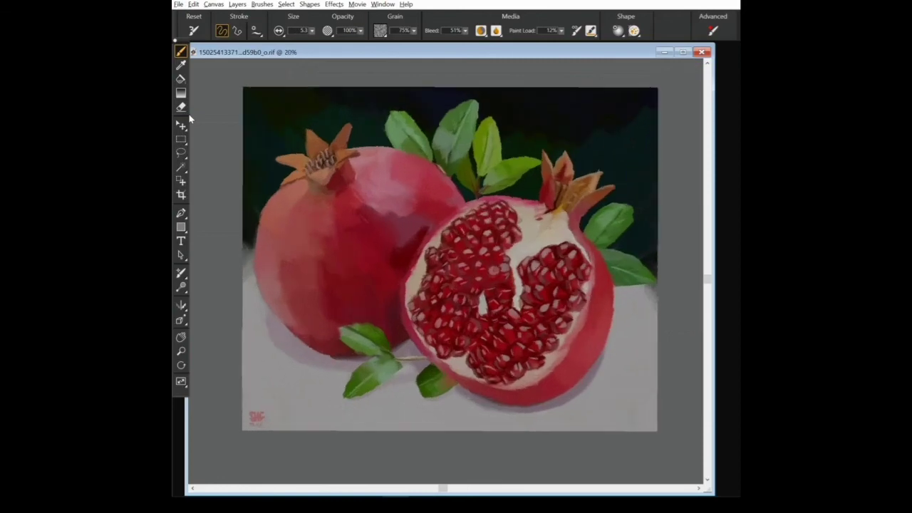